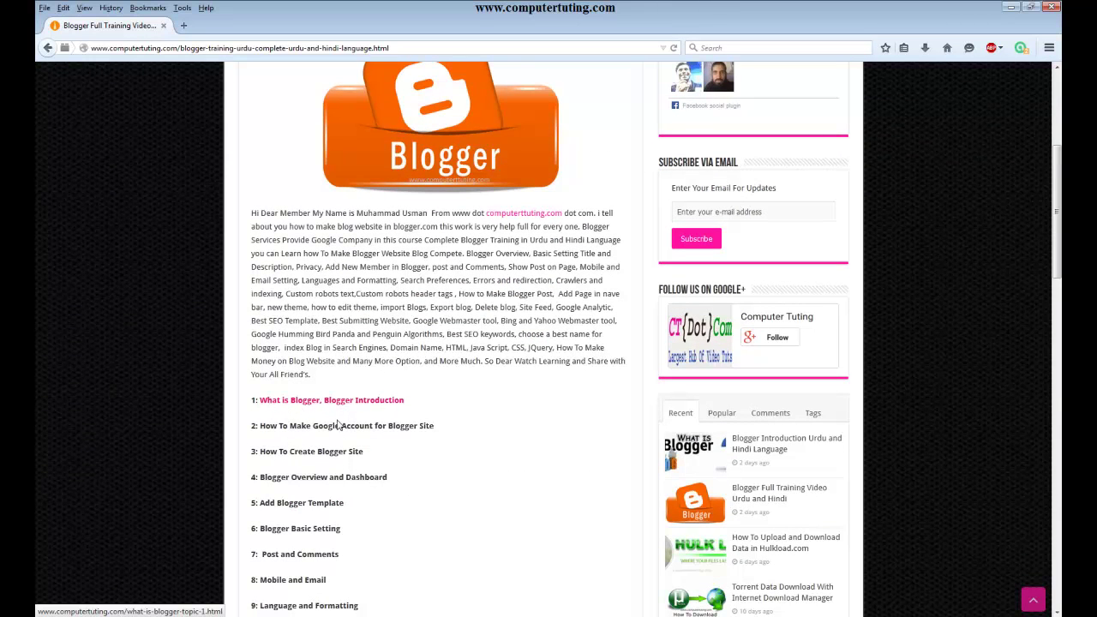
- Highlight the 'How To Make Google Account' lesson title, then open a new blank tab
{"action": "left_click_drag", "start_coordinate": [258, 426], "coordinate": [450, 430]}
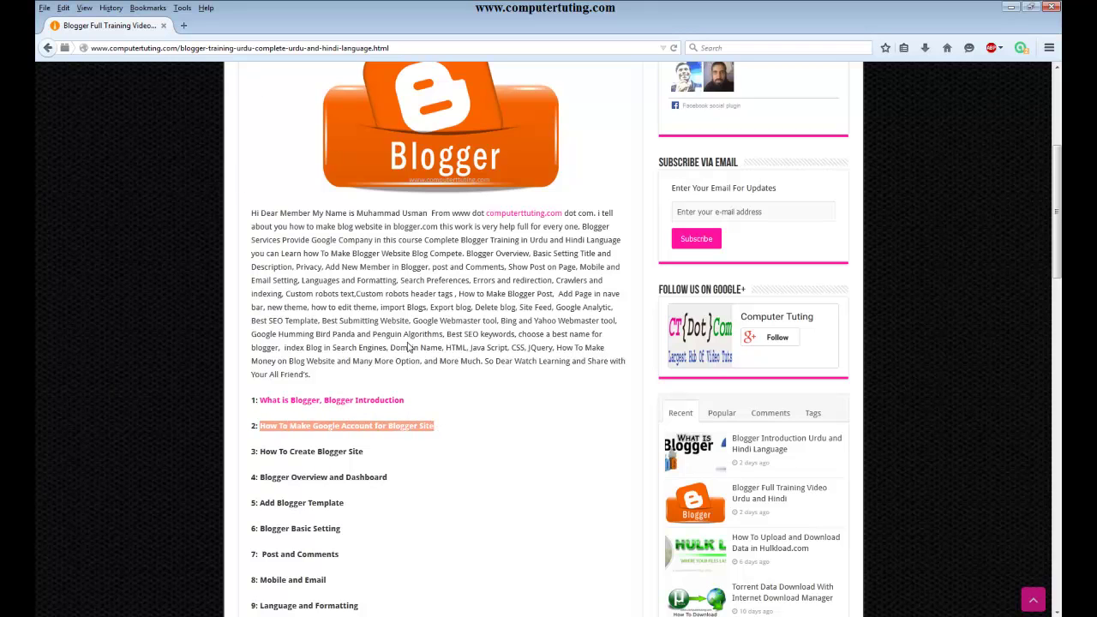
{"action": "left_click", "coordinate": [382, 429]}
{"action": "left_click_drag", "start_coordinate": [433, 427], "coordinate": [261, 430]}
{"action": "left_click", "coordinate": [183, 25]}
- Go to Blogger's Google sign-in page and uncheck Stay signed in
{"action": "left_click", "coordinate": [181, 47]}
{"action": "type", "text": "blogger"}
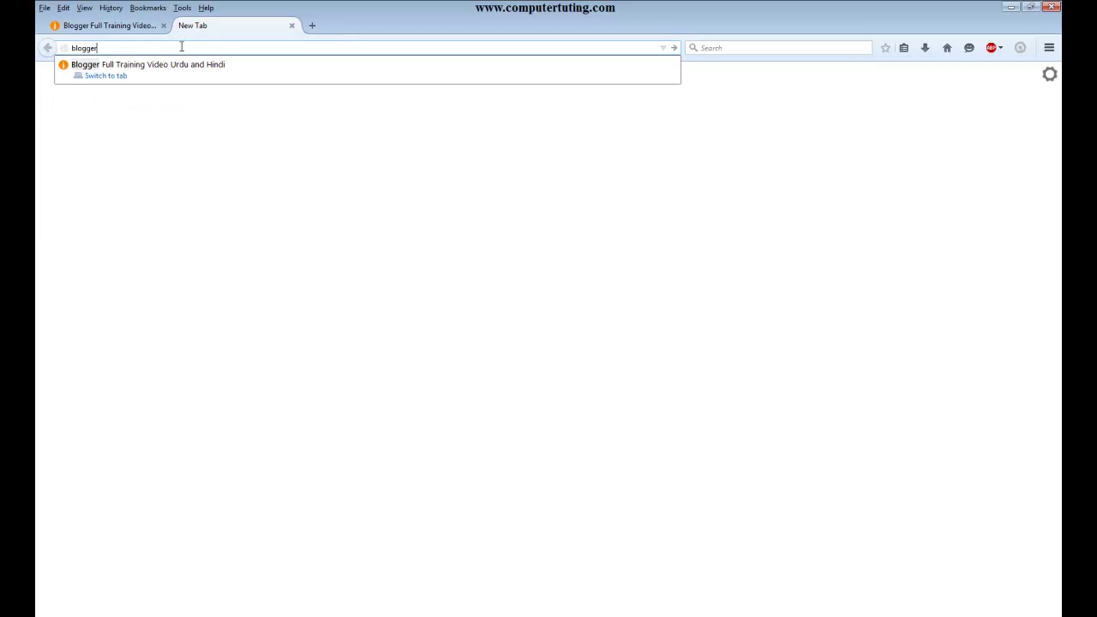
{"action": "key", "text": "ctrl+Return"}
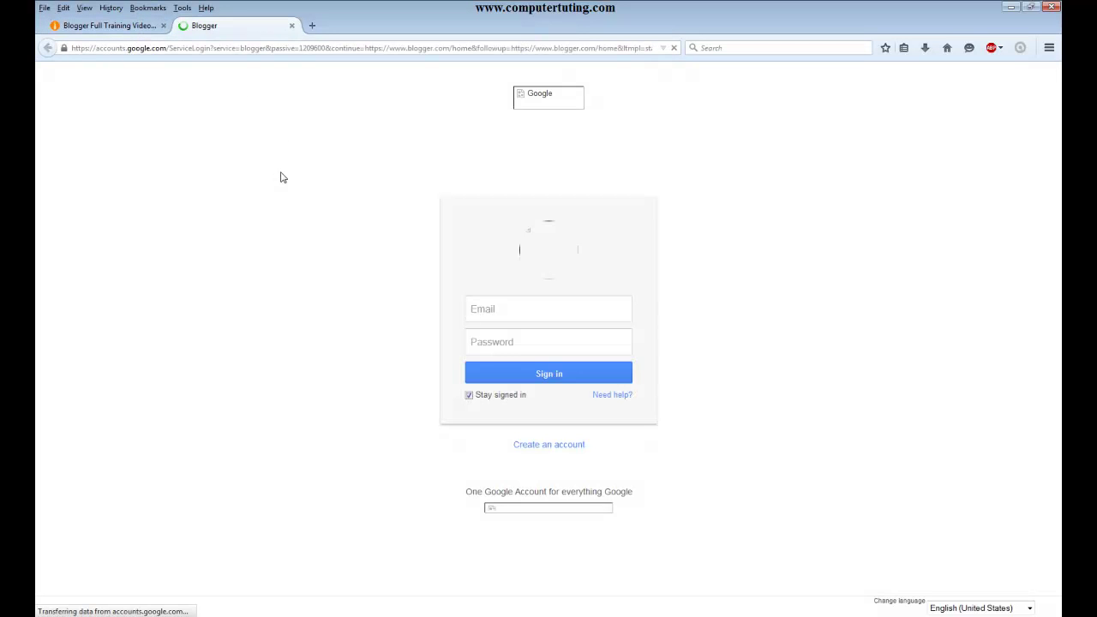
{"action": "left_click", "coordinate": [482, 402]}
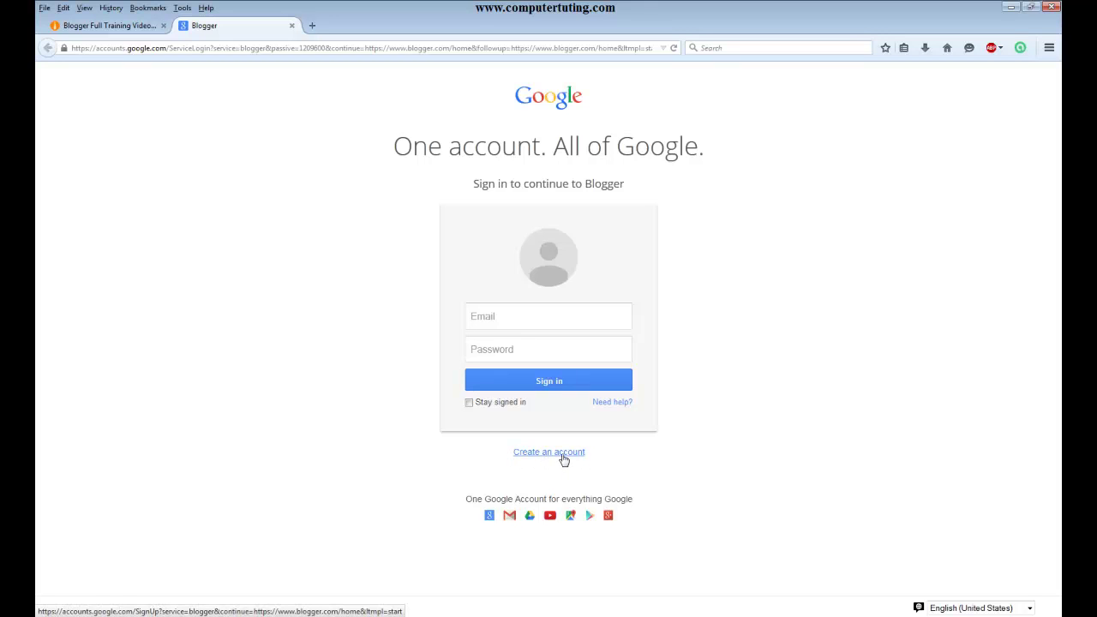
- Point out the email, password and Create an account text, then start a new account
{"action": "mouse_move", "coordinate": [603, 456]}
{"action": "left_mouse_down"}
{"action": "mouse_move", "coordinate": [459, 457]}
{"action": "mouse_move", "coordinate": [596, 459]}
{"action": "left_mouse_up"}
{"action": "left_click", "coordinate": [447, 468]}
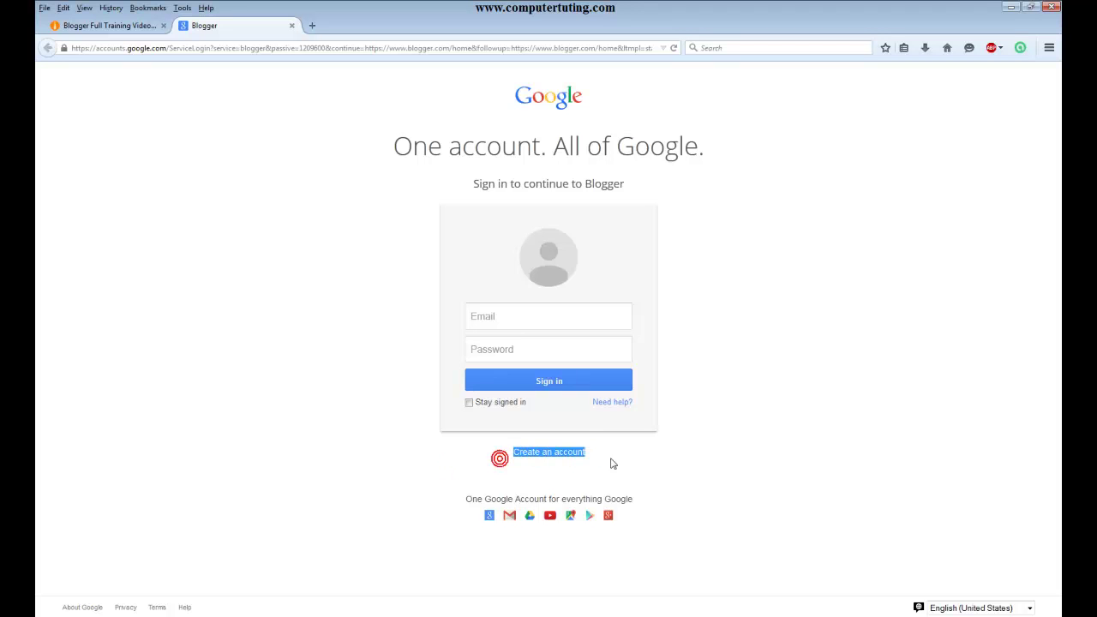
{"action": "left_click", "coordinate": [567, 317]}
{"action": "left_click", "coordinate": [540, 345]}
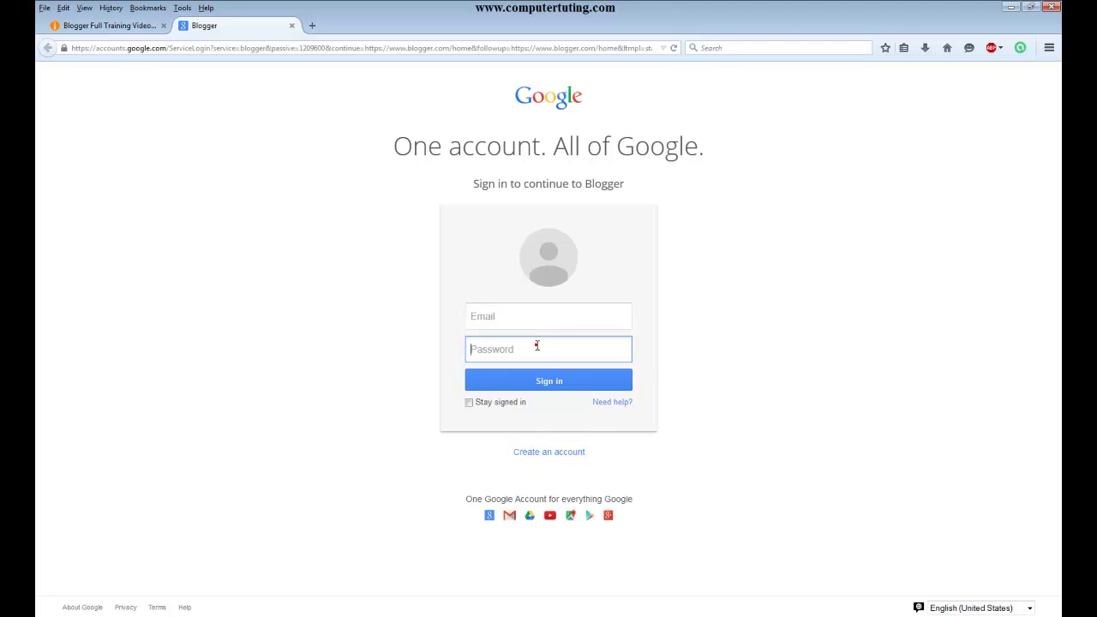
{"action": "left_click_drag", "start_coordinate": [643, 484], "coordinate": [509, 464]}
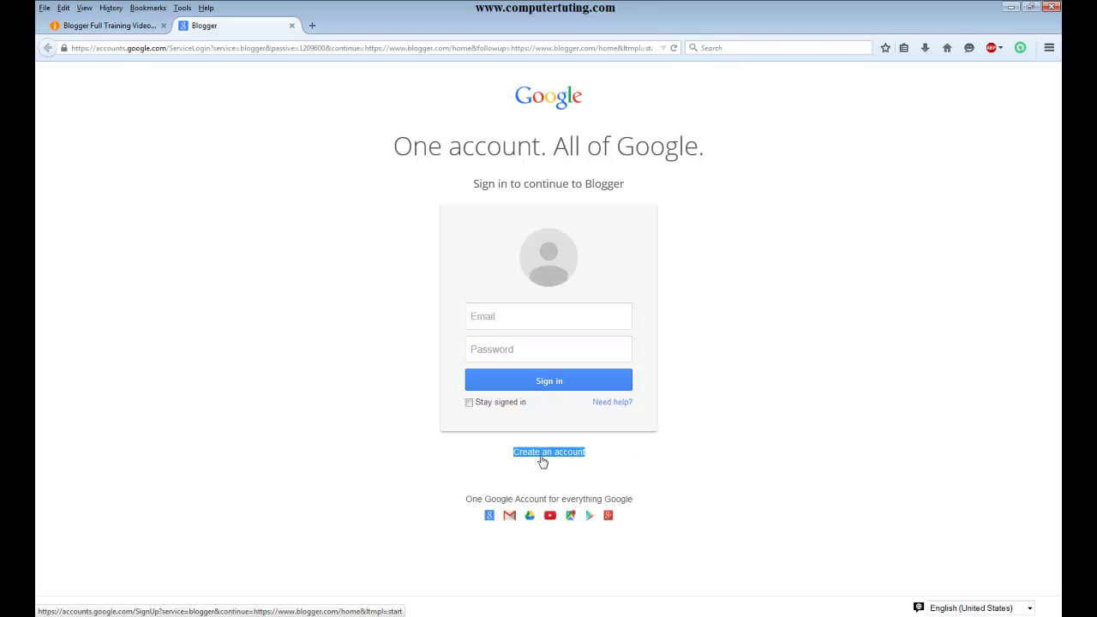
{"action": "left_click", "coordinate": [558, 460]}
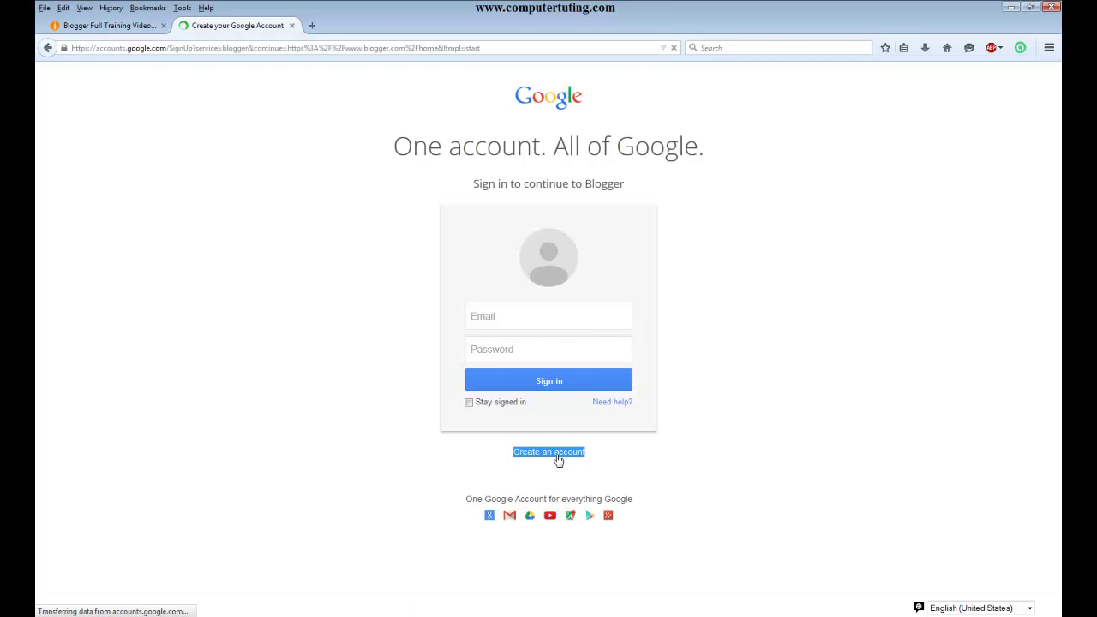
- Enter the user's first and last name on the sign-up form
{"action": "left_click", "coordinate": [667, 219]}
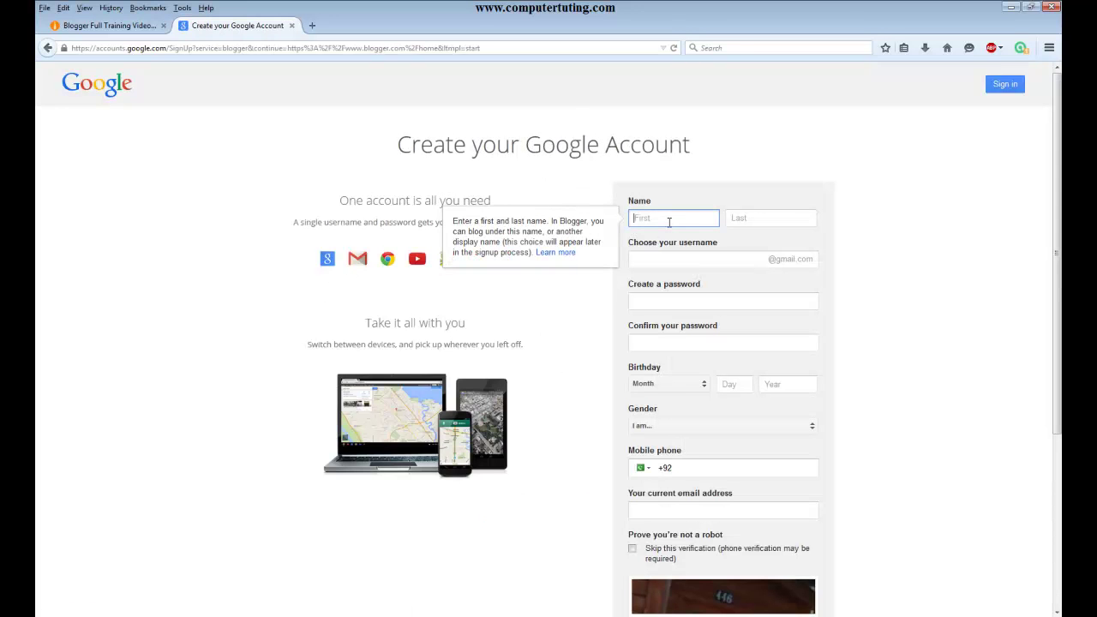
{"action": "key", "text": "Tab"}
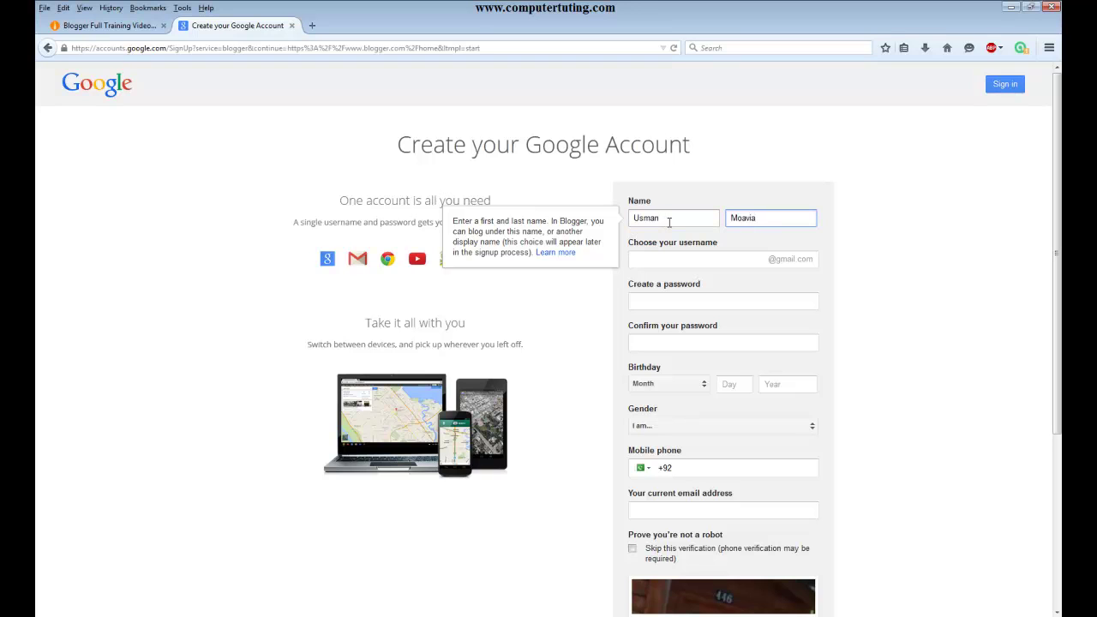
{"action": "key", "text": "Tab"}
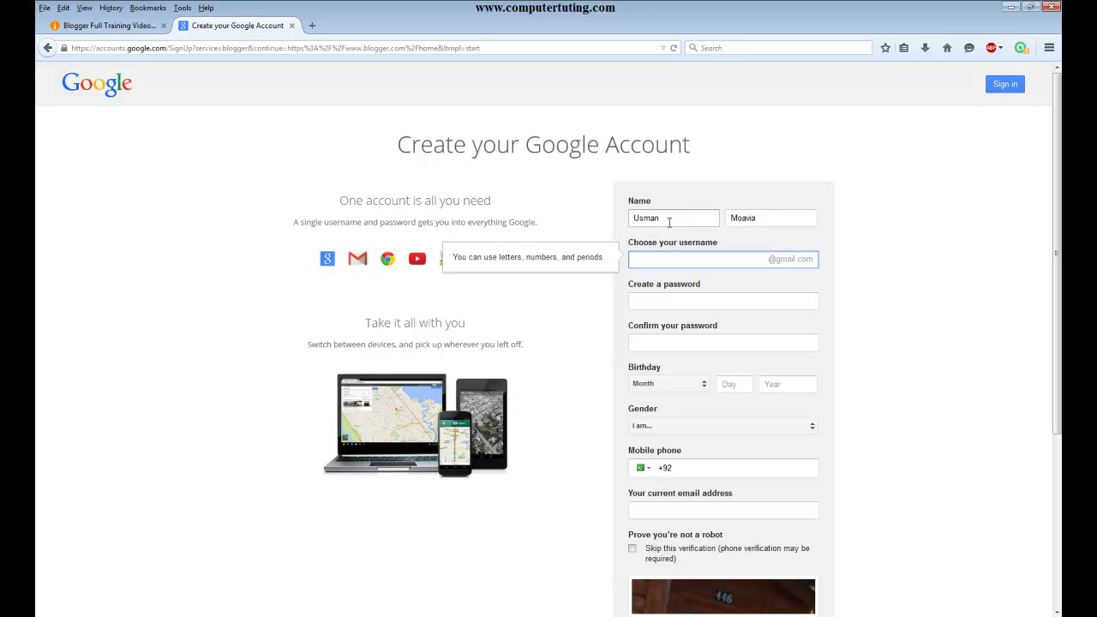
- Try usernames, find them taken, and clear the username field
{"action": "key", "text": "Tab"}
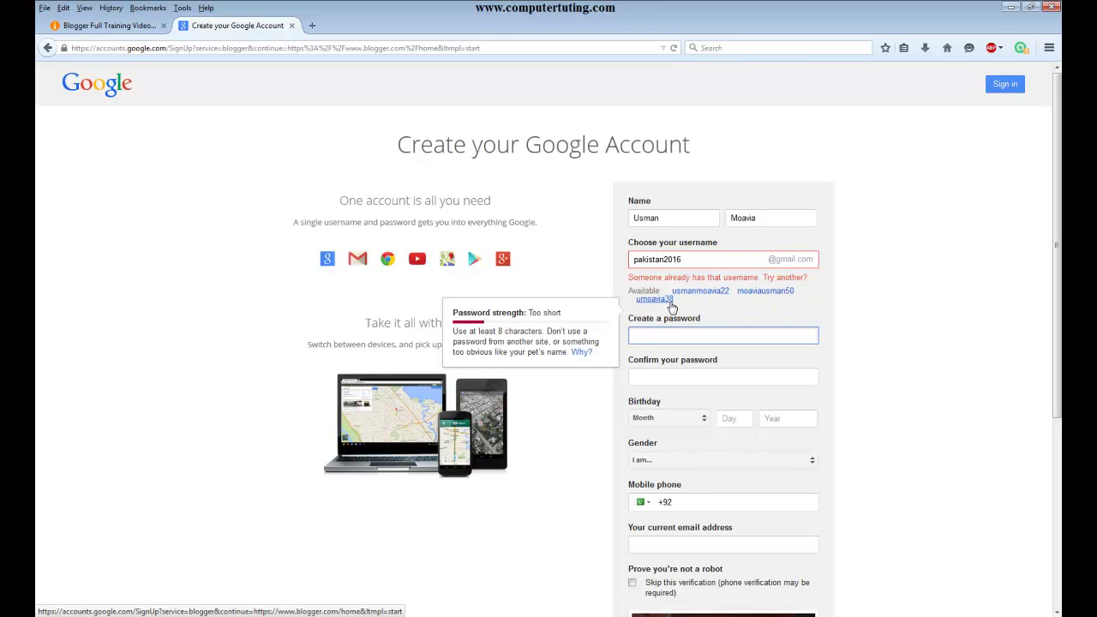
{"action": "left_click", "coordinate": [702, 260]}
{"action": "key", "text": "BackSpace"}
{"action": "key", "text": "BackSpace"}
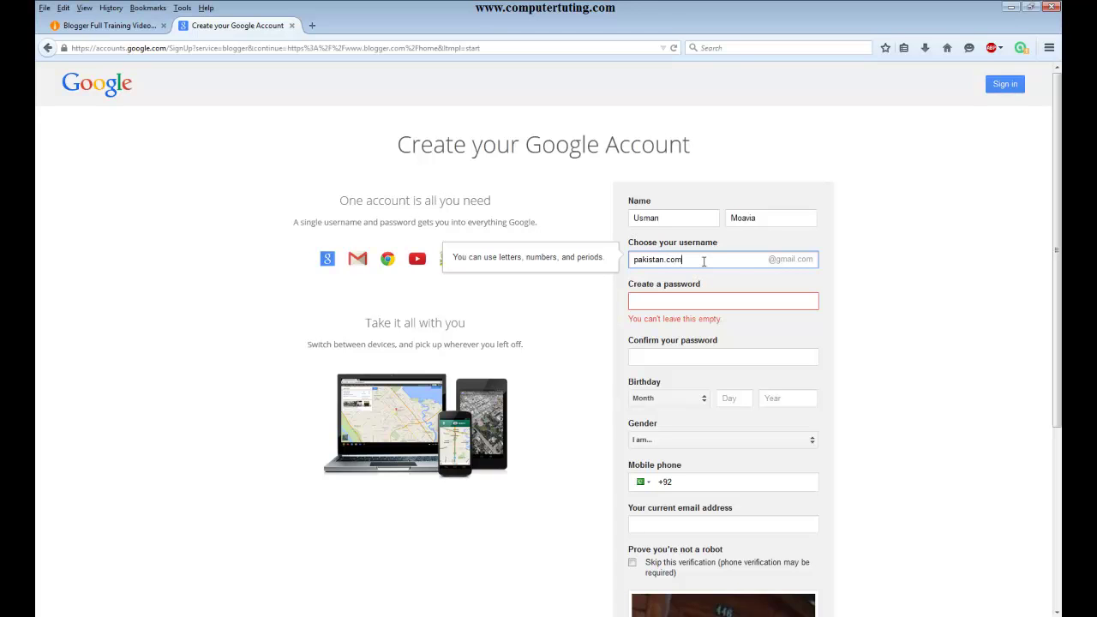
{"action": "left_click", "coordinate": [701, 296]}
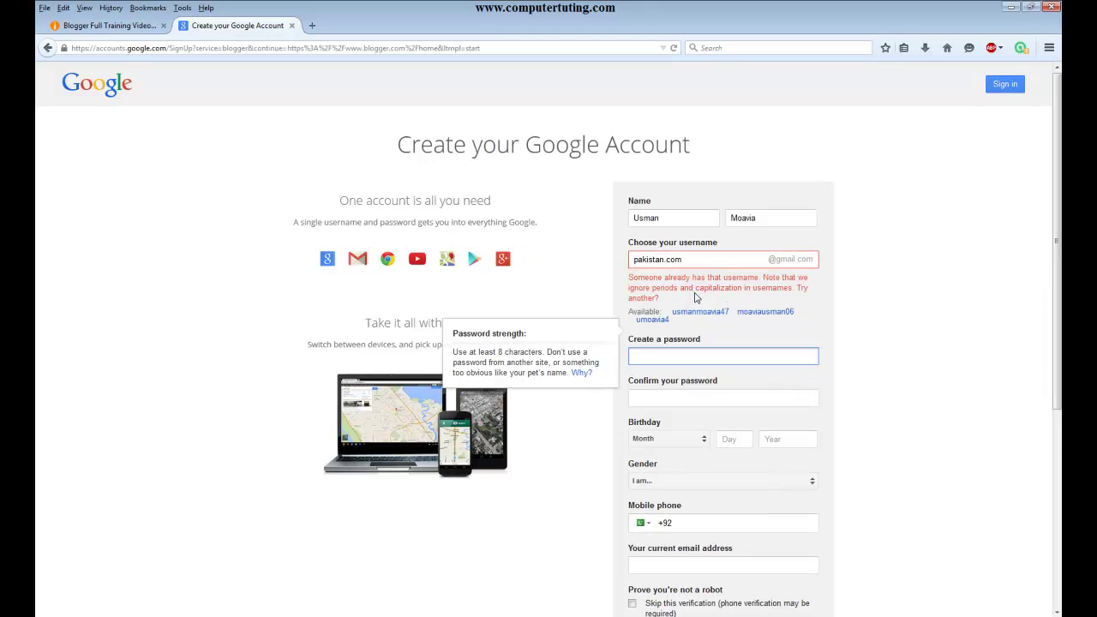
{"action": "left_click", "coordinate": [716, 259]}
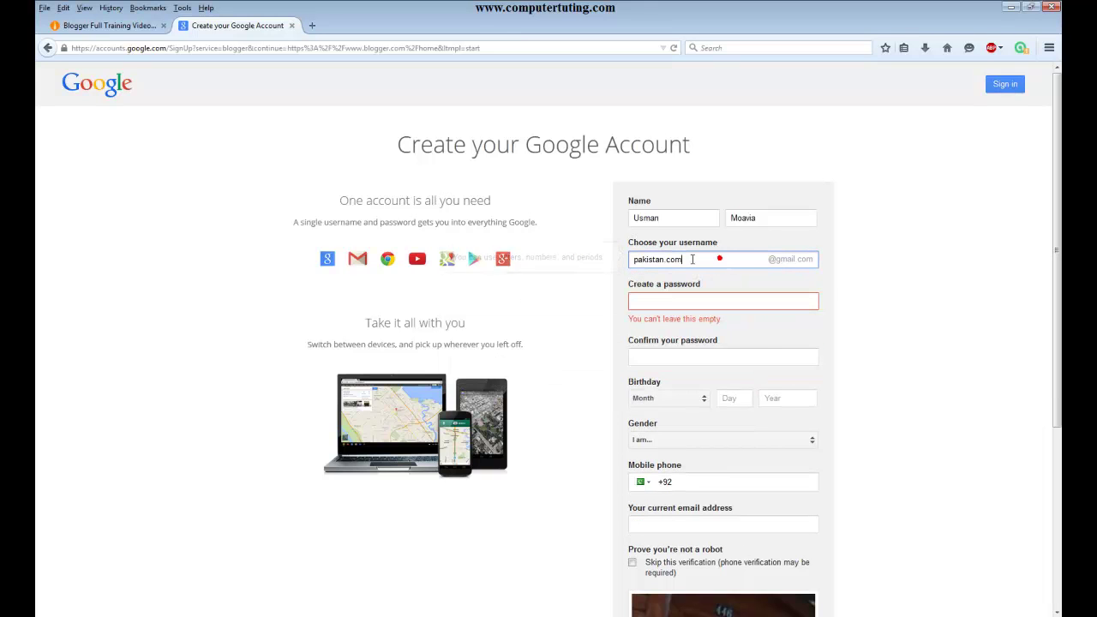
{"action": "key", "text": "BackSpace"}
{"action": "key", "text": "BackSpace"}
{"action": "key", "text": "BackSpace"}
{"action": "key", "text": "BackSpace"}
{"action": "key", "text": "BackSpace"}
{"action": "key", "text": "BackSpace"}
{"action": "key", "text": "BackSpace"}
{"action": "key", "text": "BackSpace"}
{"action": "key", "text": "BackSpace"}
{"action": "key", "text": "BackSpace"}
{"action": "key", "text": "BackSpace"}
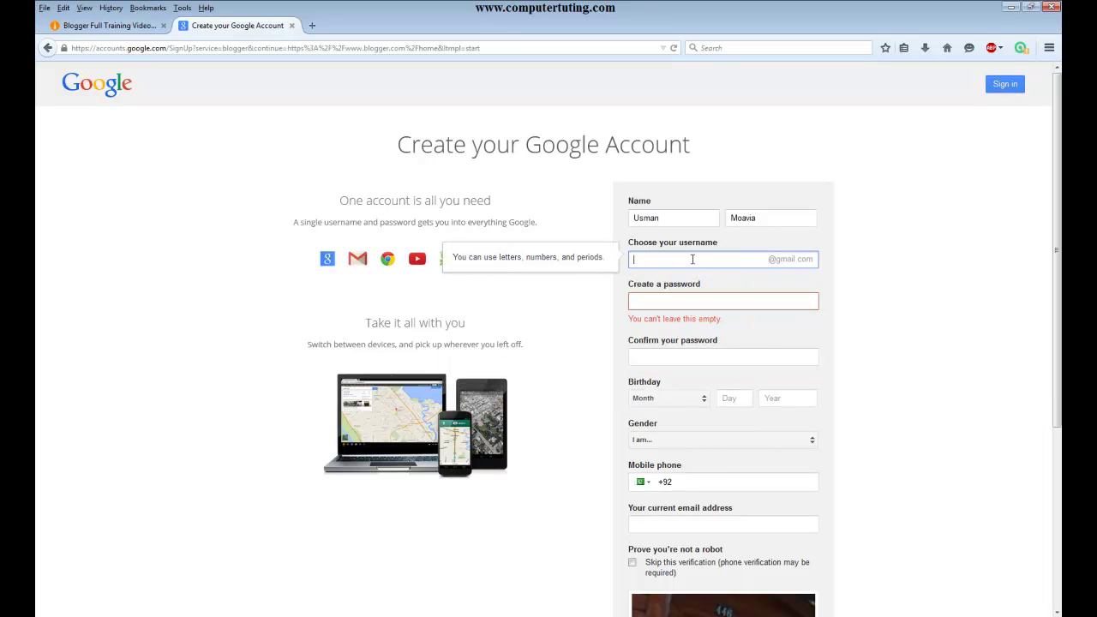
- Replace the last name, type a new username, and accept a suggested available username
{"action": "double_click", "coordinate": [794, 218]}
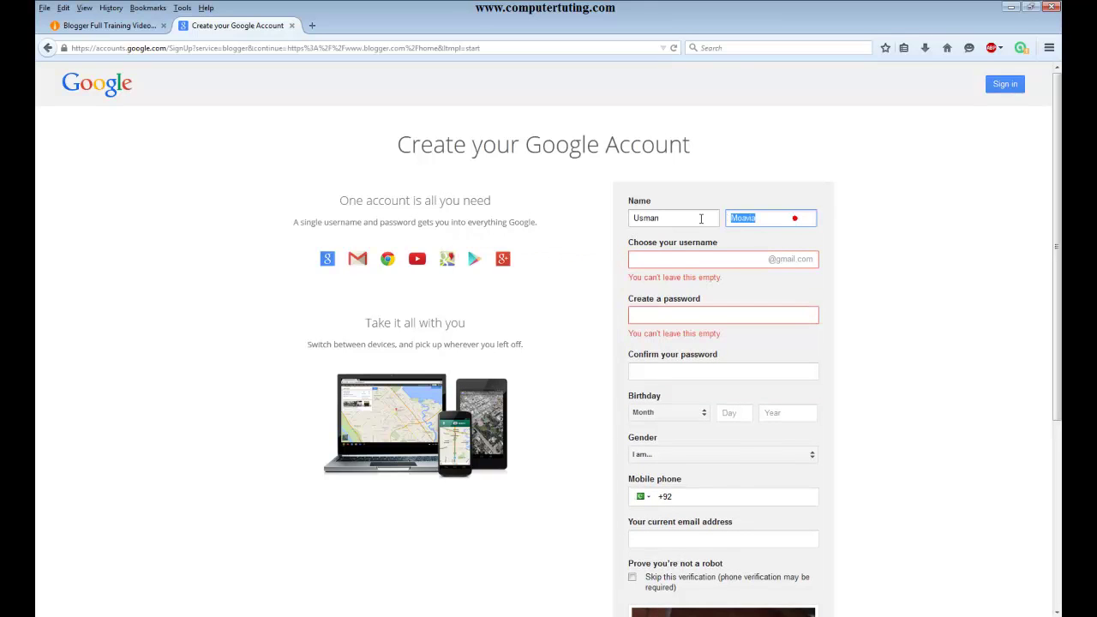
{"action": "type", "text": "Khan"}
{"action": "key", "text": "Tab"}
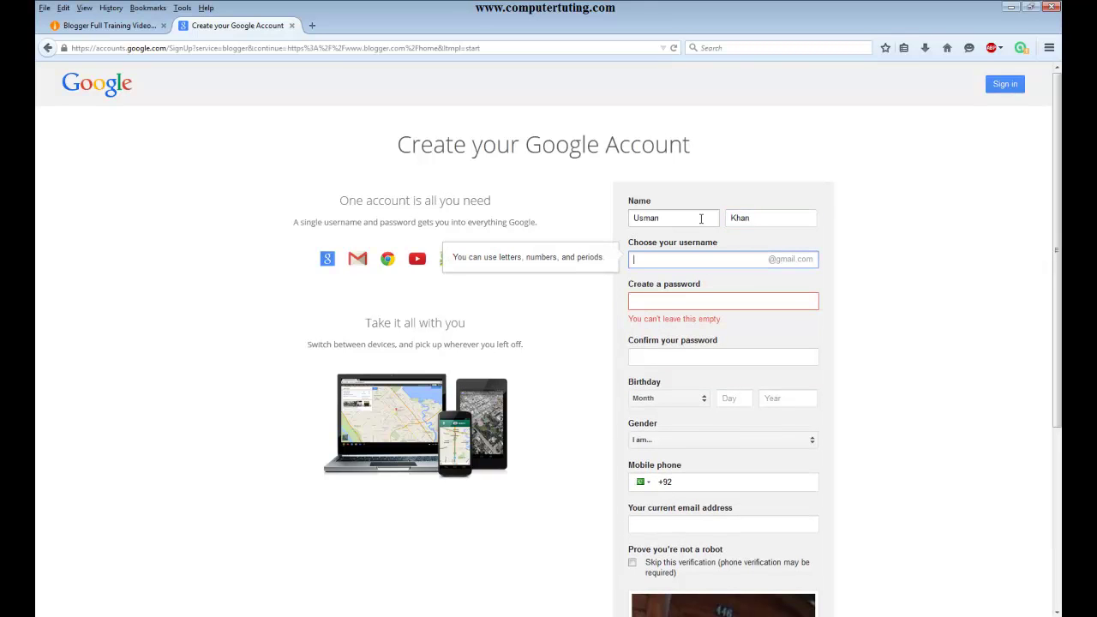
{"action": "left_click", "coordinate": [703, 298]}
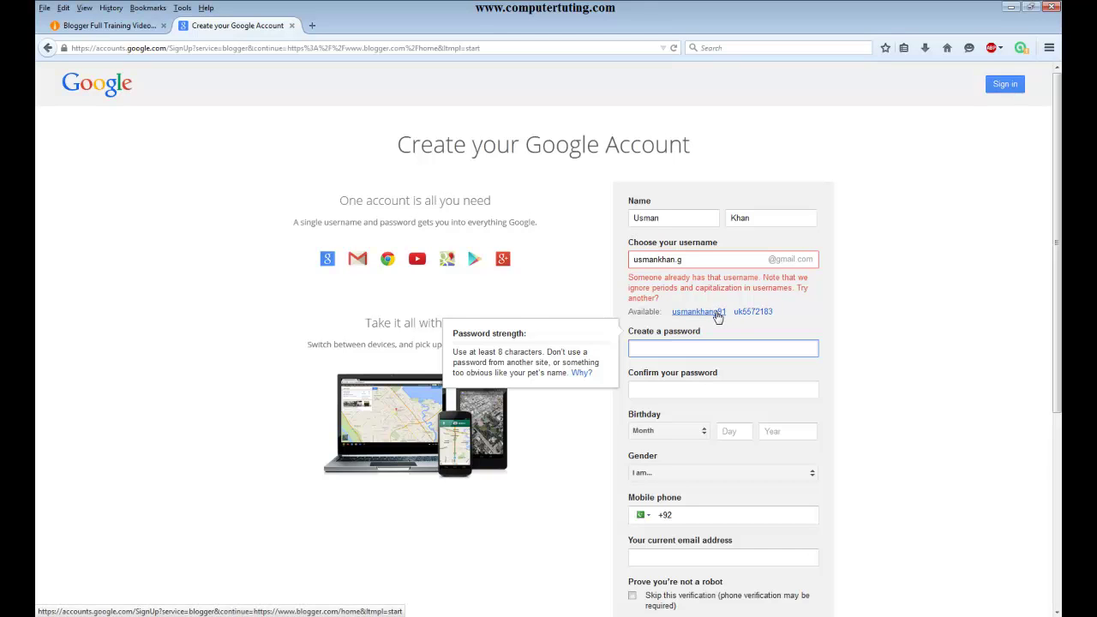
{"action": "left_click", "coordinate": [717, 313]}
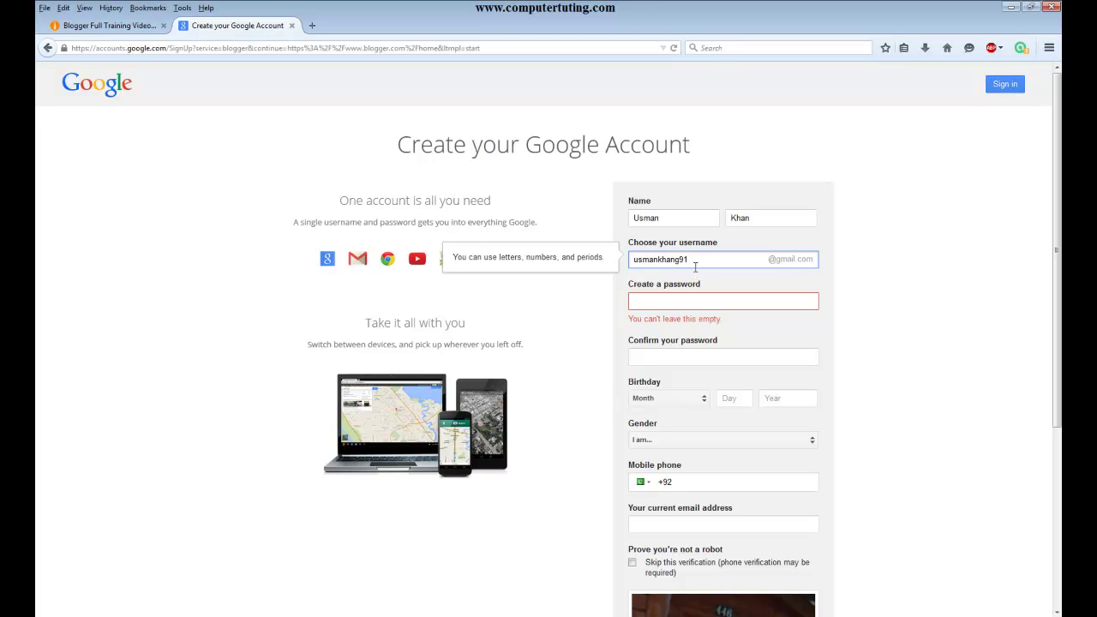
- Select and copy the chosen username, then open the desktop's New Text Document
{"action": "double_click", "coordinate": [633, 258]}
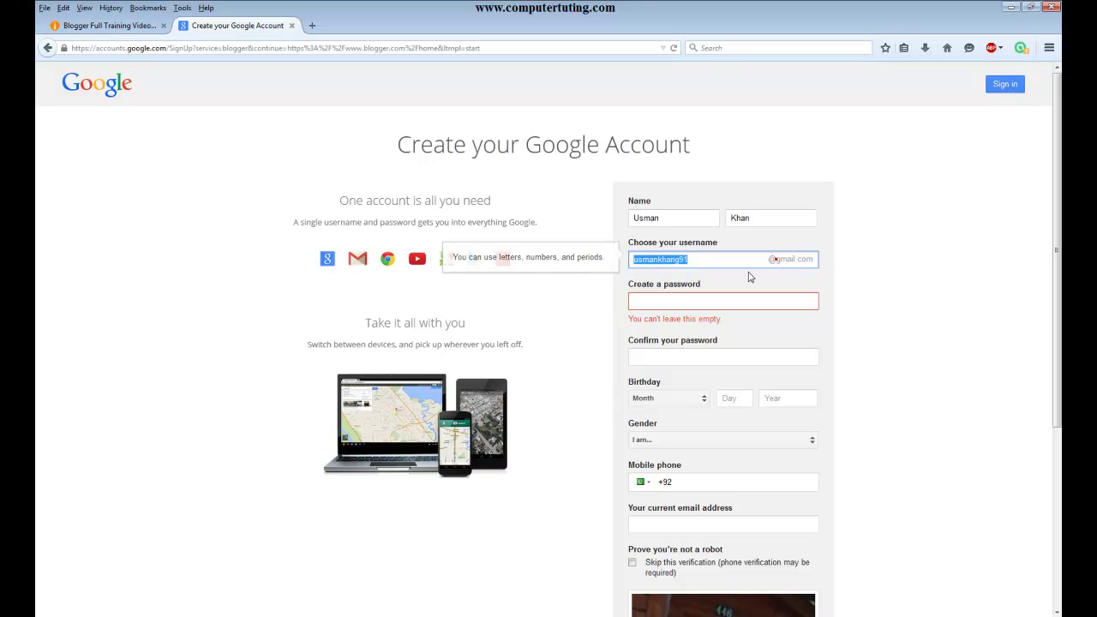
{"action": "left_click", "coordinate": [712, 300]}
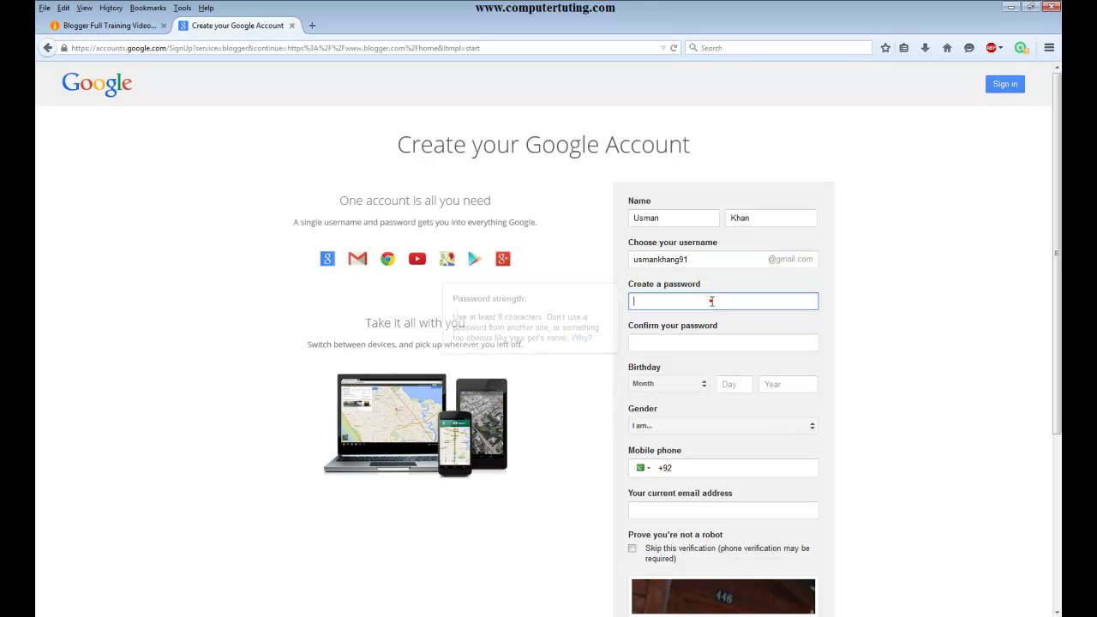
{"action": "double_click", "coordinate": [690, 258]}
{"action": "key", "text": "ctrl+c"}
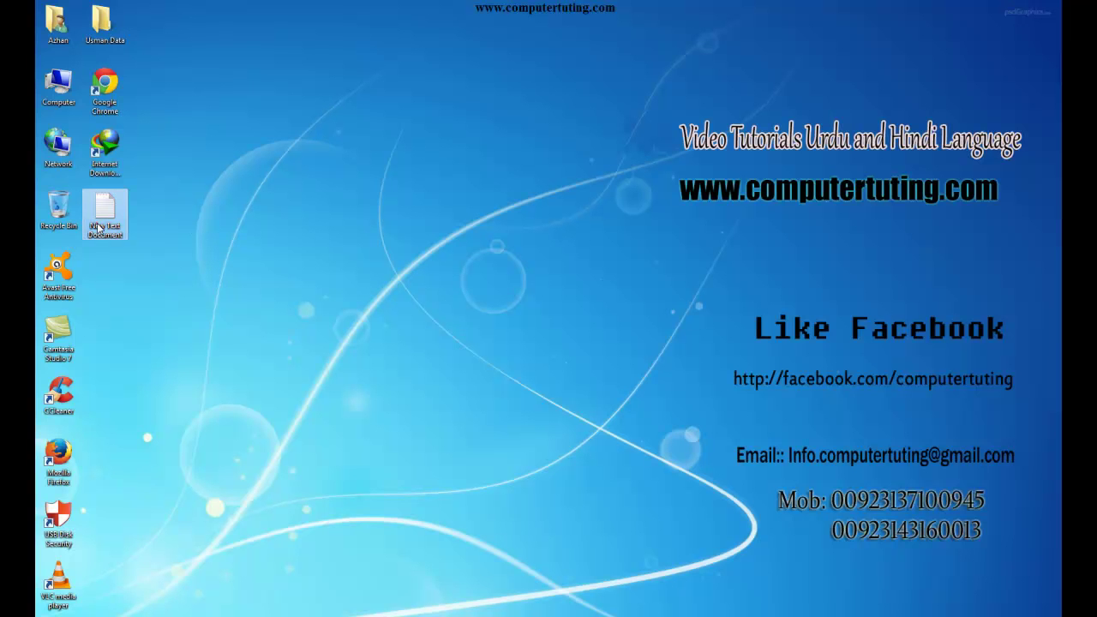
{"action": "double_click", "coordinate": [98, 228]}
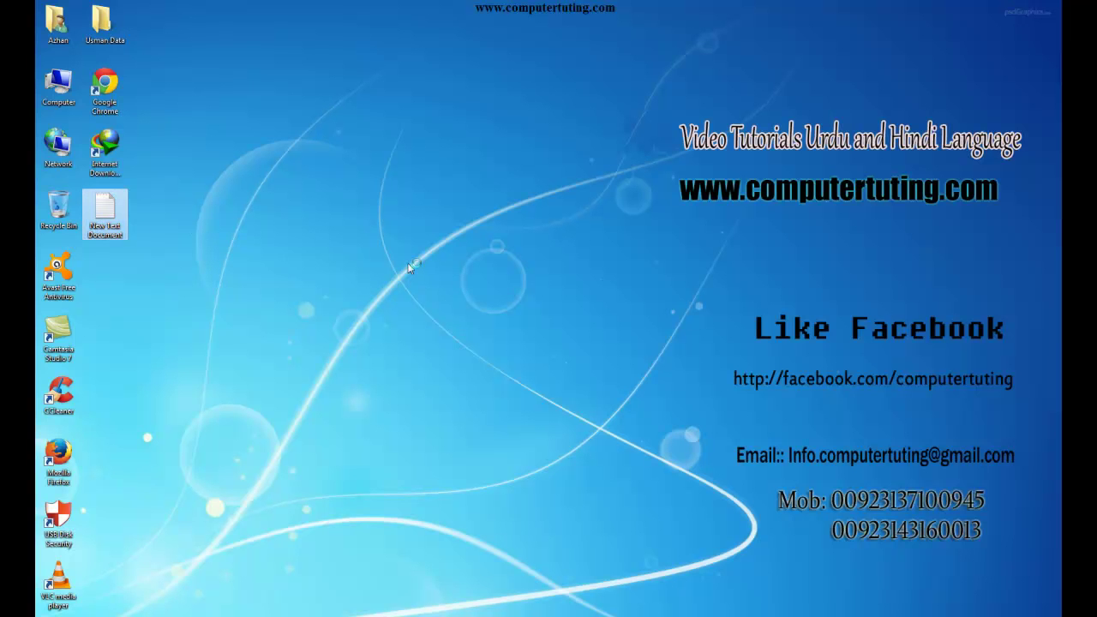
- Paste the username into the Notepad document and return to the sign-up form's password field
{"action": "key", "text": "ctrl+v"}
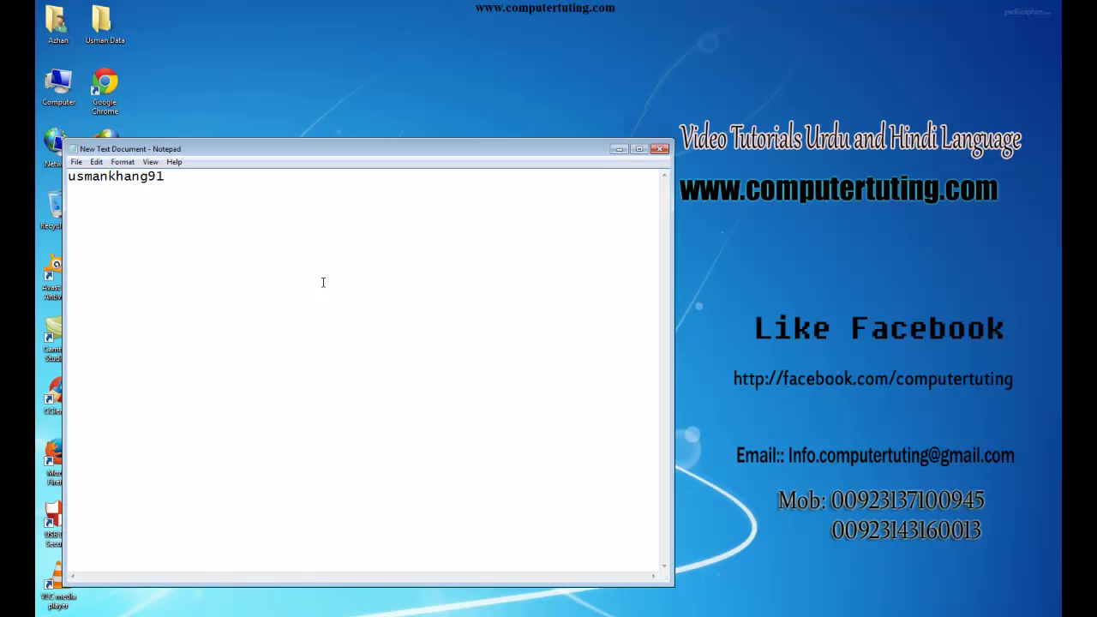
{"action": "left_click", "coordinate": [618, 149]}
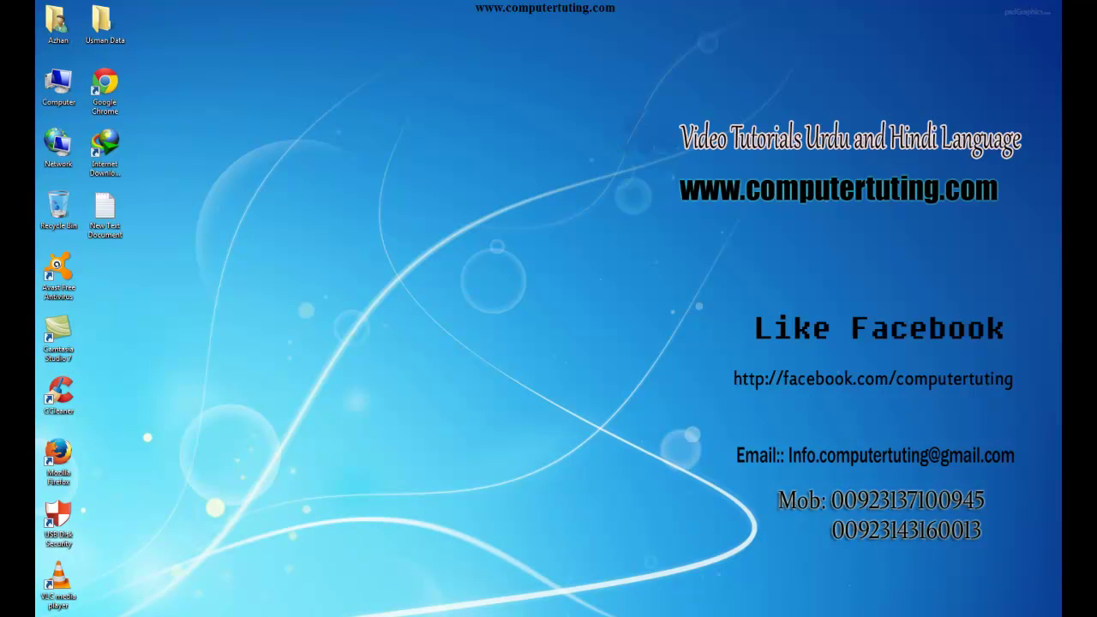
{"action": "left_click", "coordinate": [235, 611]}
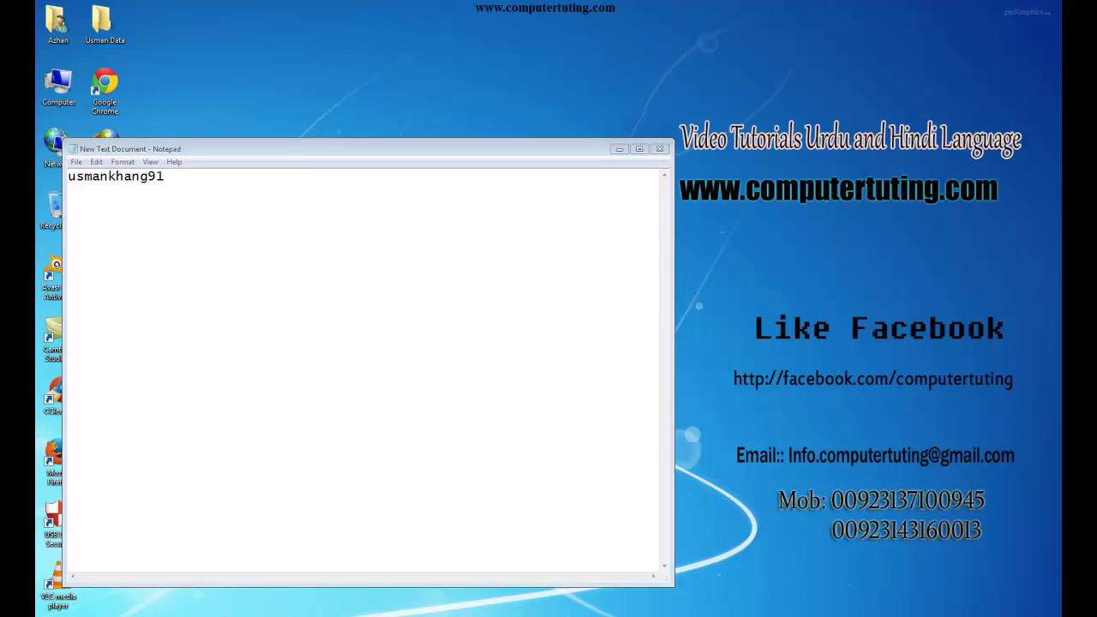
{"action": "key", "text": "alt+Tab"}
{"action": "left_click", "coordinate": [699, 302]}
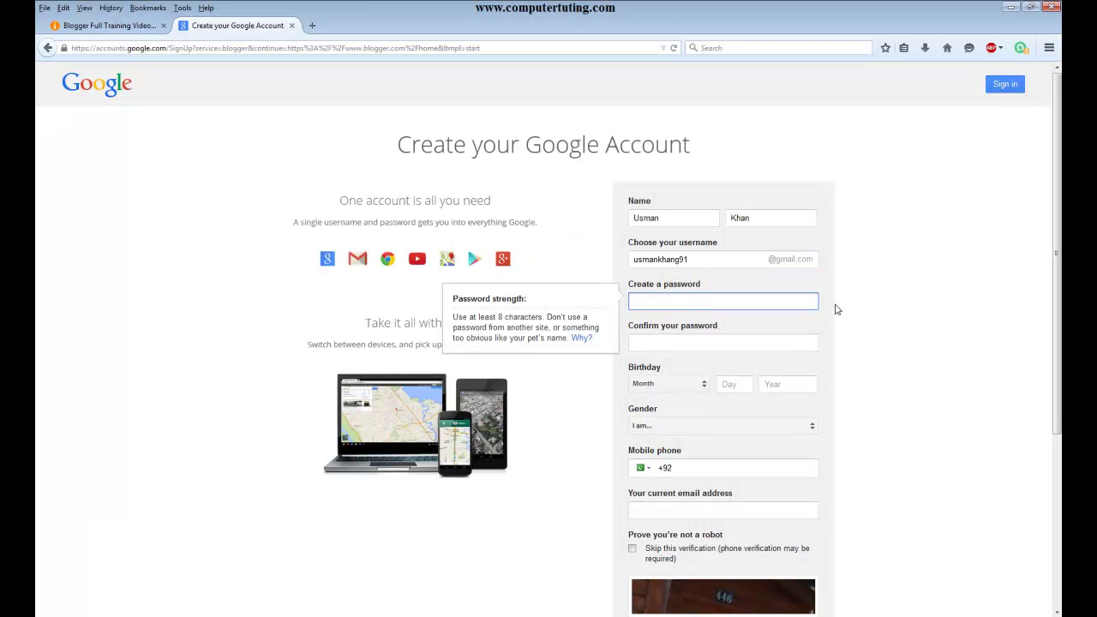
- Enter the account password and its confirmation
{"action": "type", "text": "abcd"}
{"action": "key", "text": "BackSpace"}
{"action": "type", "text": "*******"}
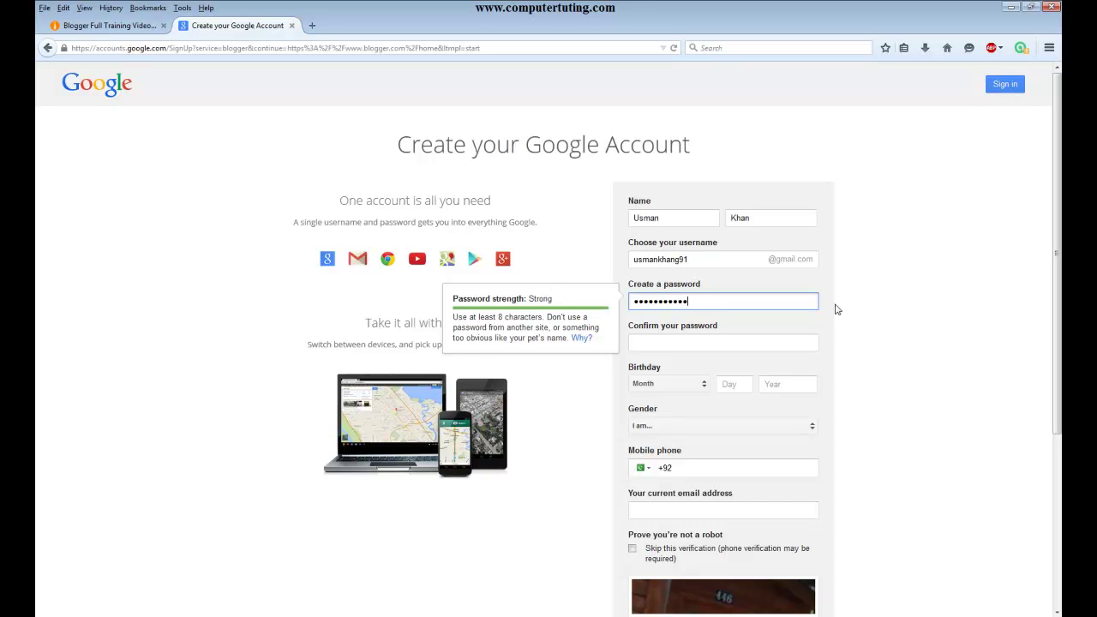
{"action": "key", "text": "Tab"}
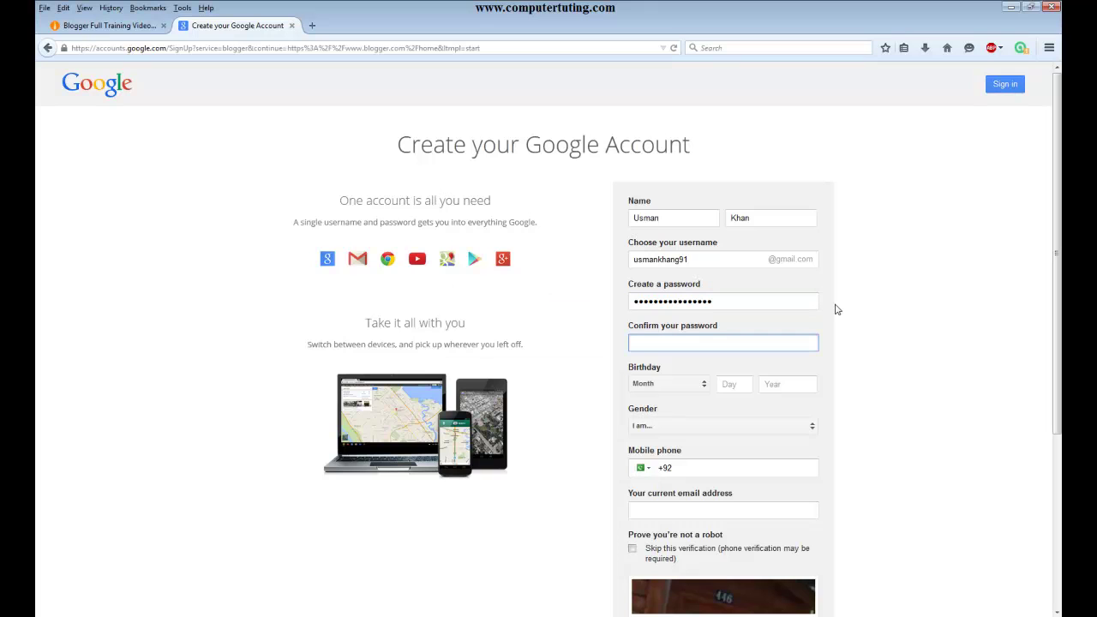
{"action": "type", "text": "****************"}
{"action": "left_click", "coordinate": [651, 389]}
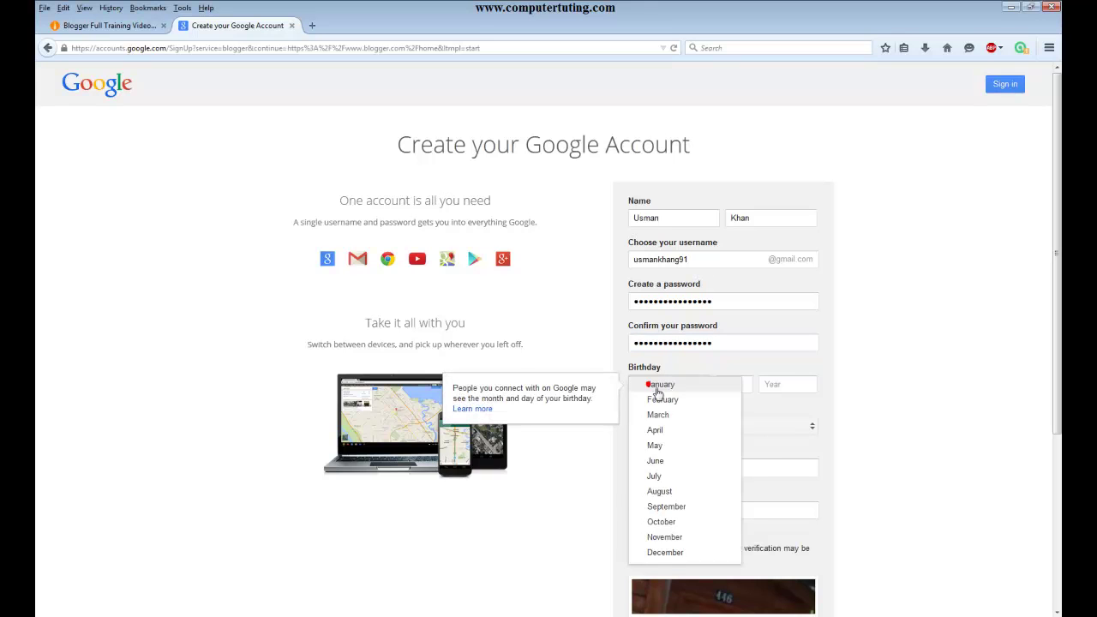
{"action": "left_click", "coordinate": [667, 552]}
{"action": "left_click", "coordinate": [744, 389]}
{"action": "type", "text": "04"}
{"action": "key", "text": "Tab"}
{"action": "type", "text": "1"}
{"action": "key", "text": "Tab"}
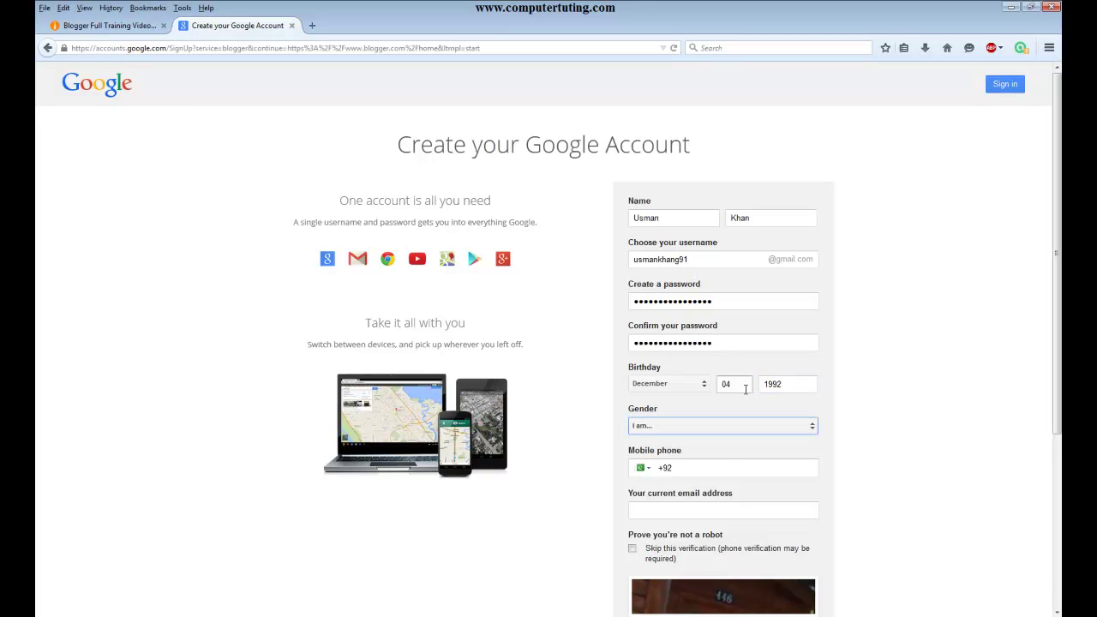
{"action": "key", "text": "alt+Down"}
{"action": "key", "text": "Down"}
{"action": "key", "text": "Down"}
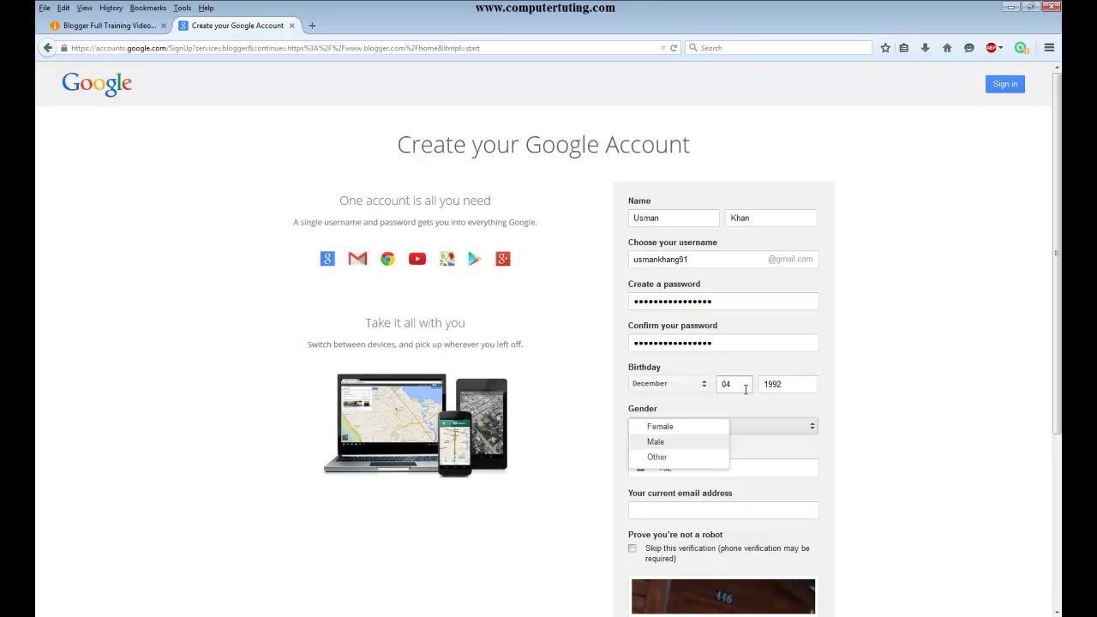
{"action": "key", "text": "Return"}
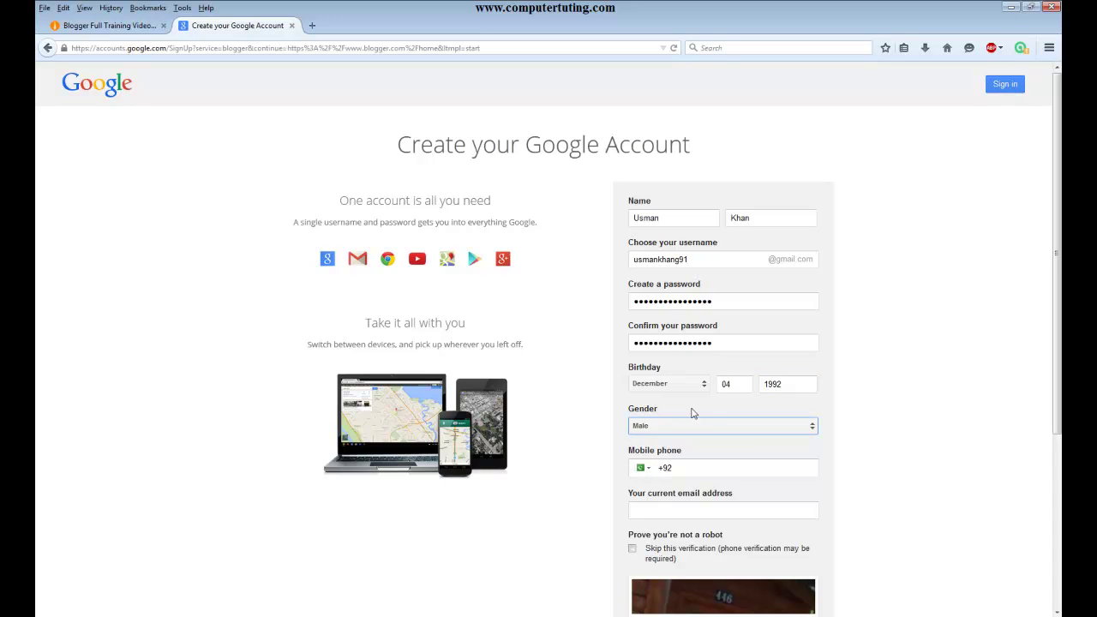
- Fill in the mobile phone number, the current email address and the captcha text
{"action": "scroll", "coordinate": [692, 413], "scroll_direction": "down", "scroll_amount": 2}
{"action": "left_click", "coordinate": [739, 396]}
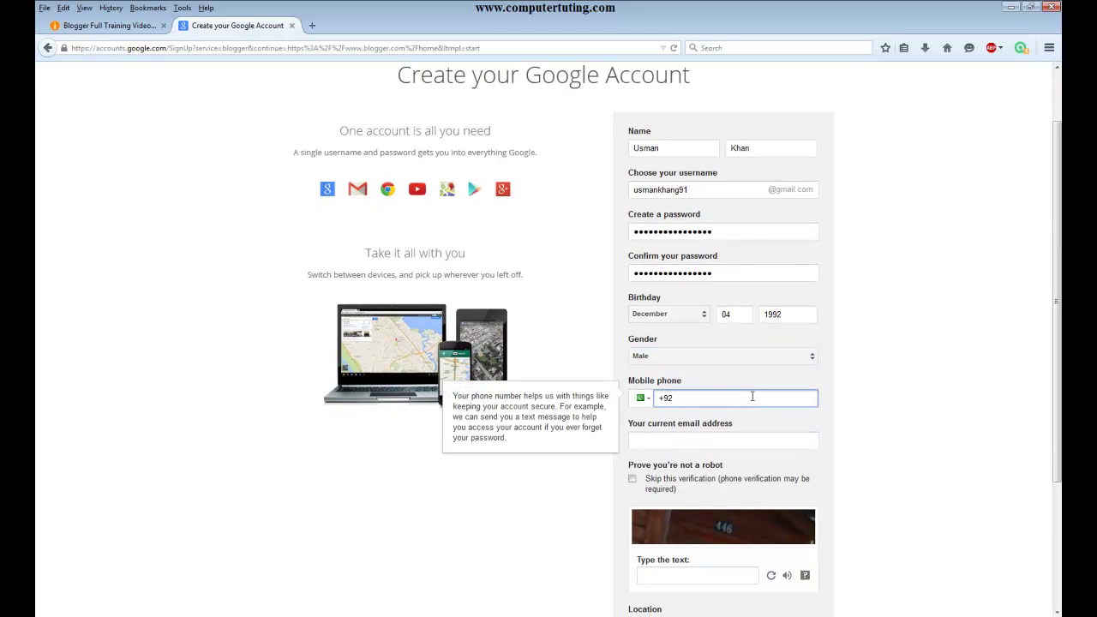
{"action": "left_click", "coordinate": [683, 441]}
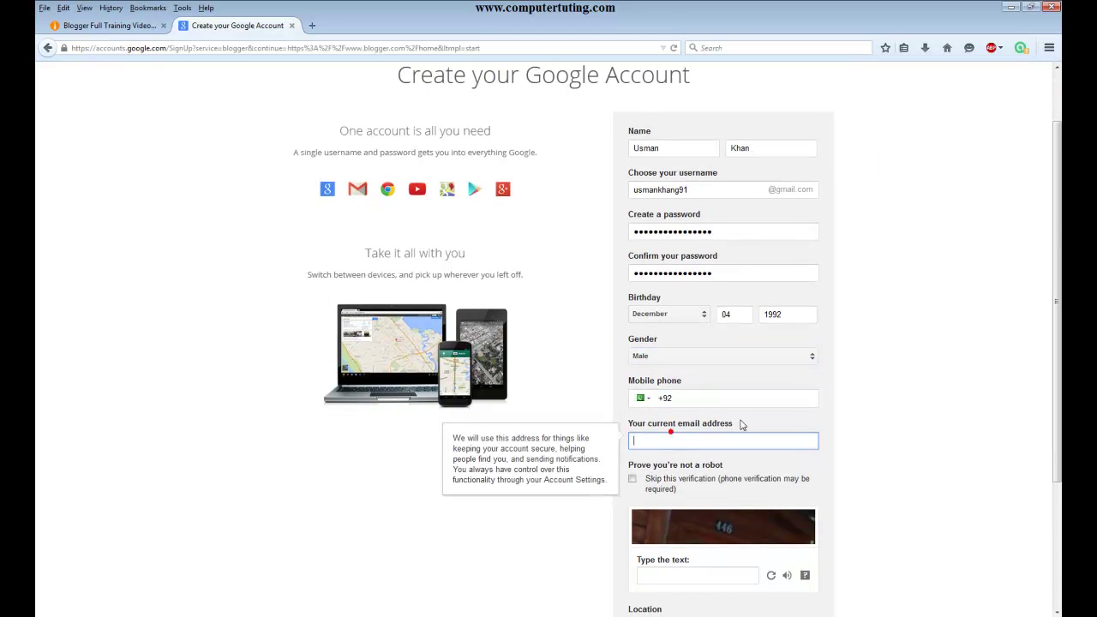
{"action": "scroll", "coordinate": [685, 429], "scroll_direction": "down", "scroll_amount": 4}
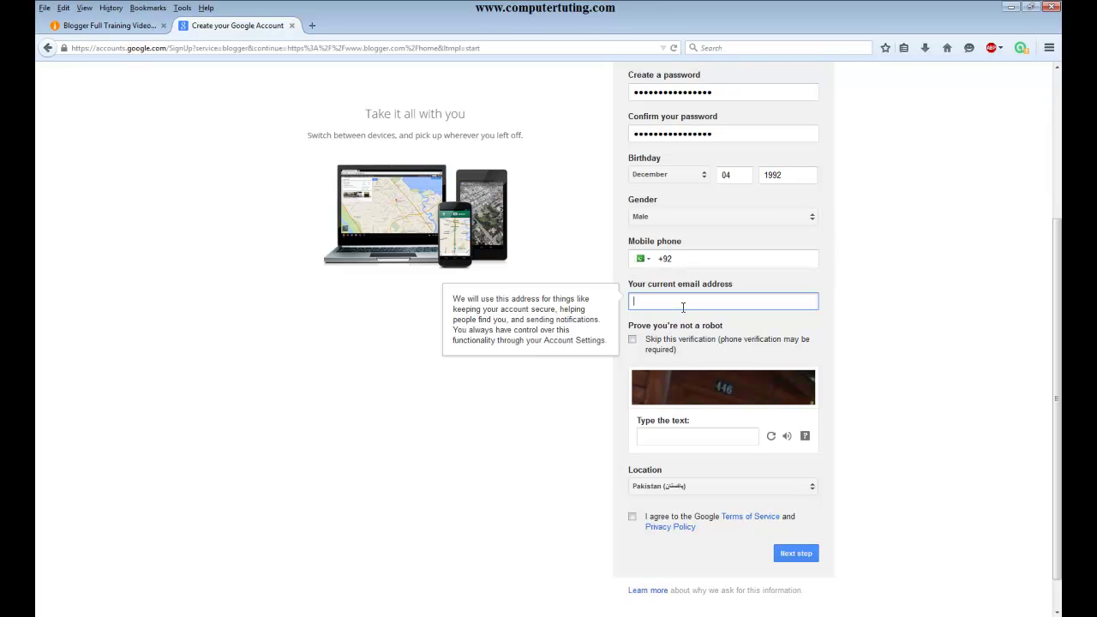
{"action": "left_click", "coordinate": [736, 259]}
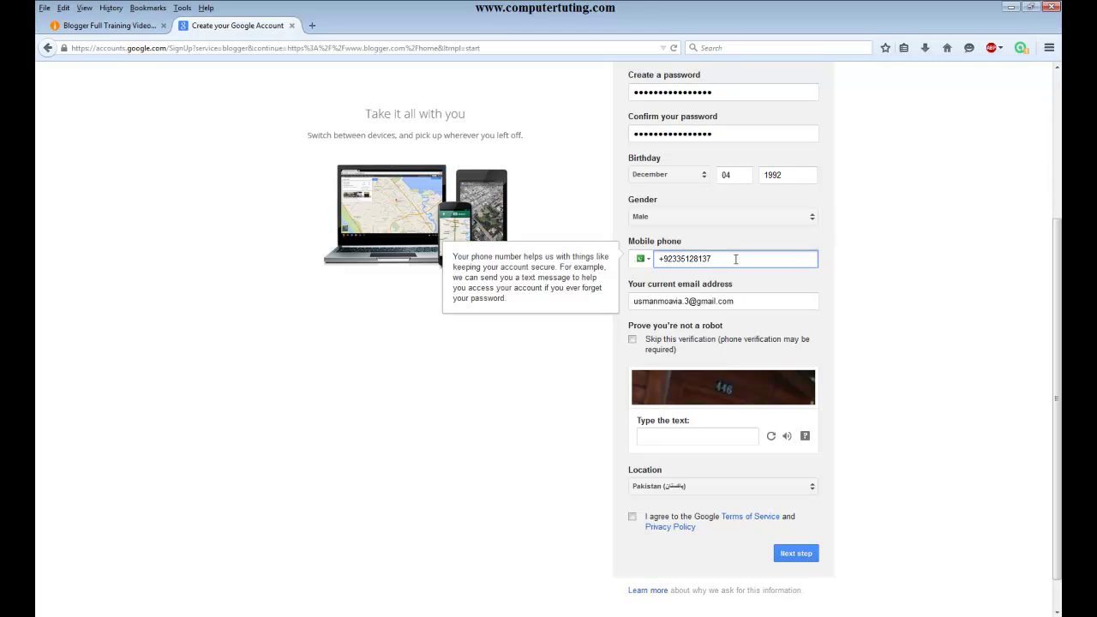
{"action": "left_click", "coordinate": [690, 436]}
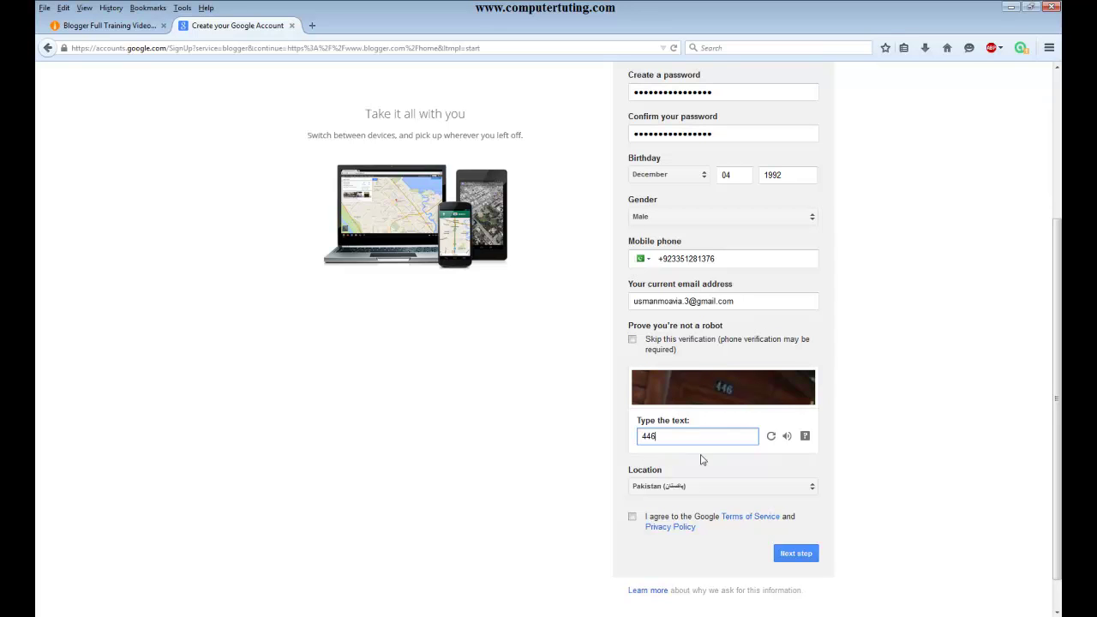
{"action": "scroll", "coordinate": [728, 428], "scroll_direction": "down", "scroll_amount": 1}
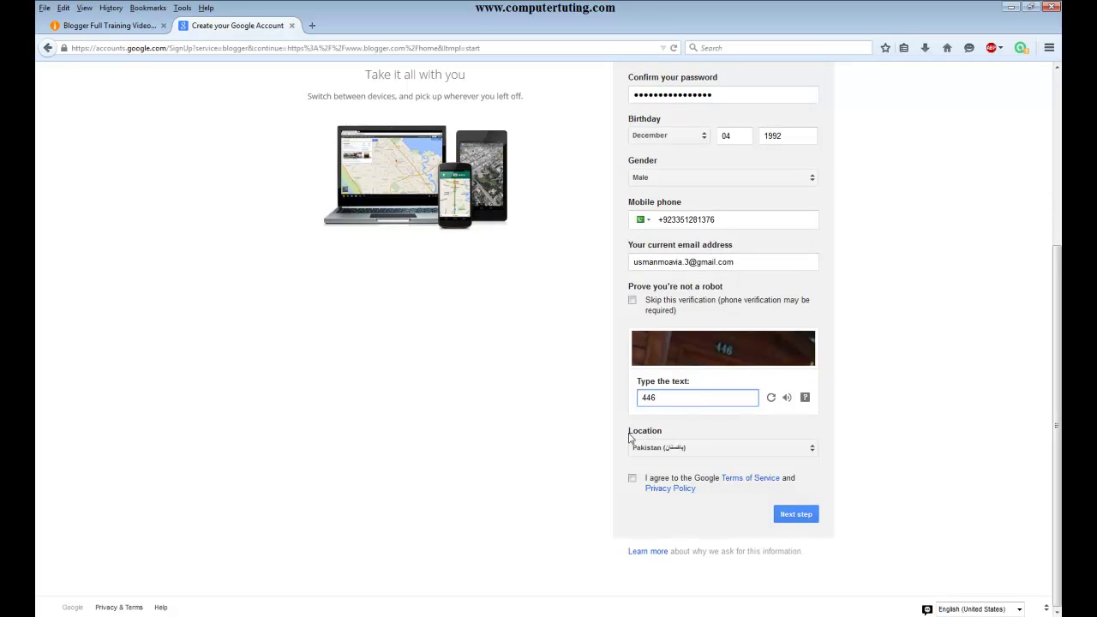
- Keep Pakistan as location, agree to the Terms, and submit the sign-up form
{"action": "left_click", "coordinate": [801, 447]}
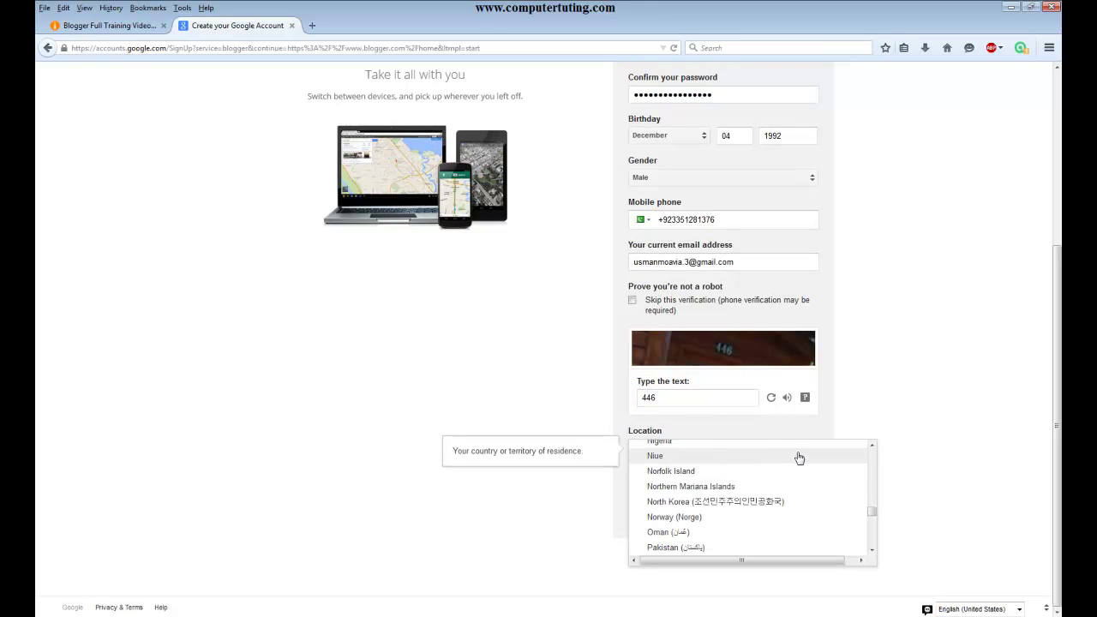
{"action": "scroll", "coordinate": [711, 514], "scroll_direction": "down", "scroll_amount": 5}
{"action": "scroll", "coordinate": [706, 523], "scroll_direction": "up", "scroll_amount": 4}
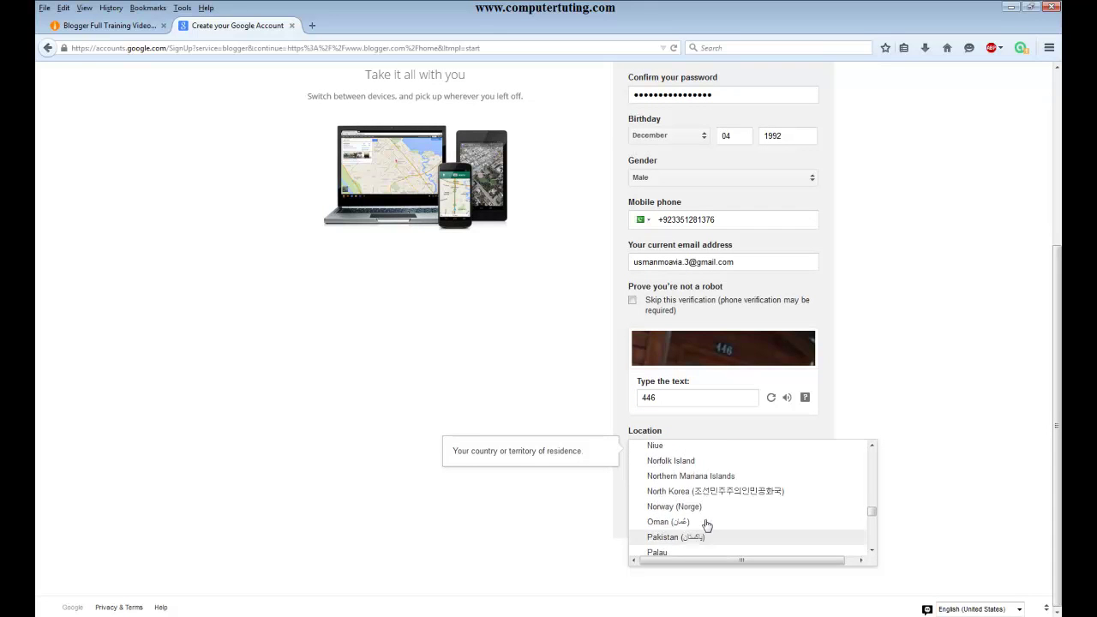
{"action": "left_click", "coordinate": [574, 521]}
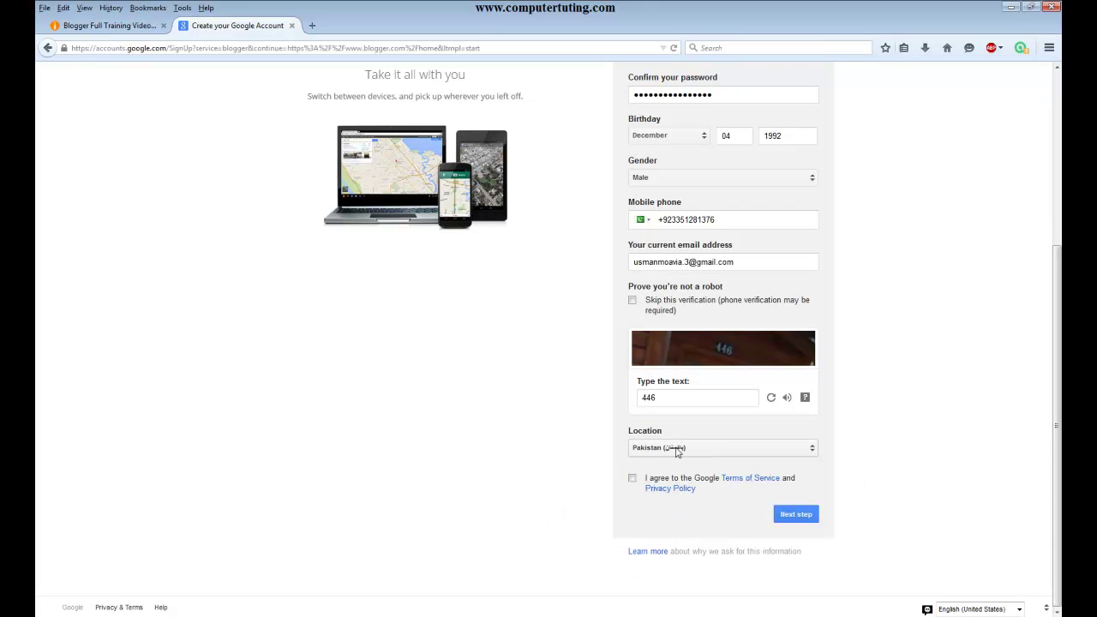
{"action": "left_click", "coordinate": [632, 480]}
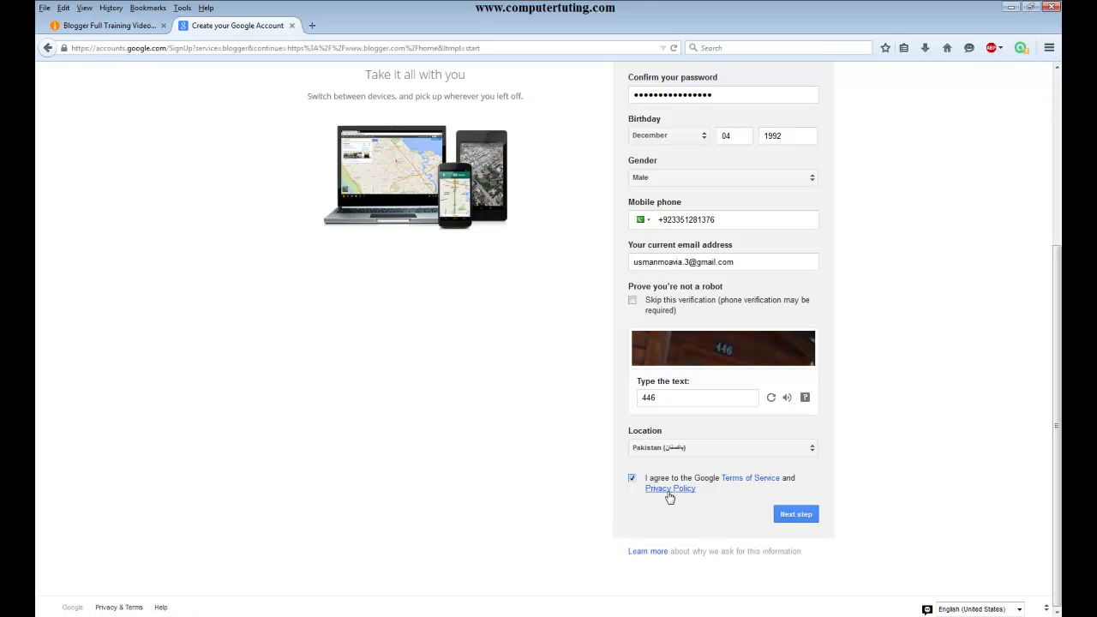
{"action": "left_click", "coordinate": [809, 517]}
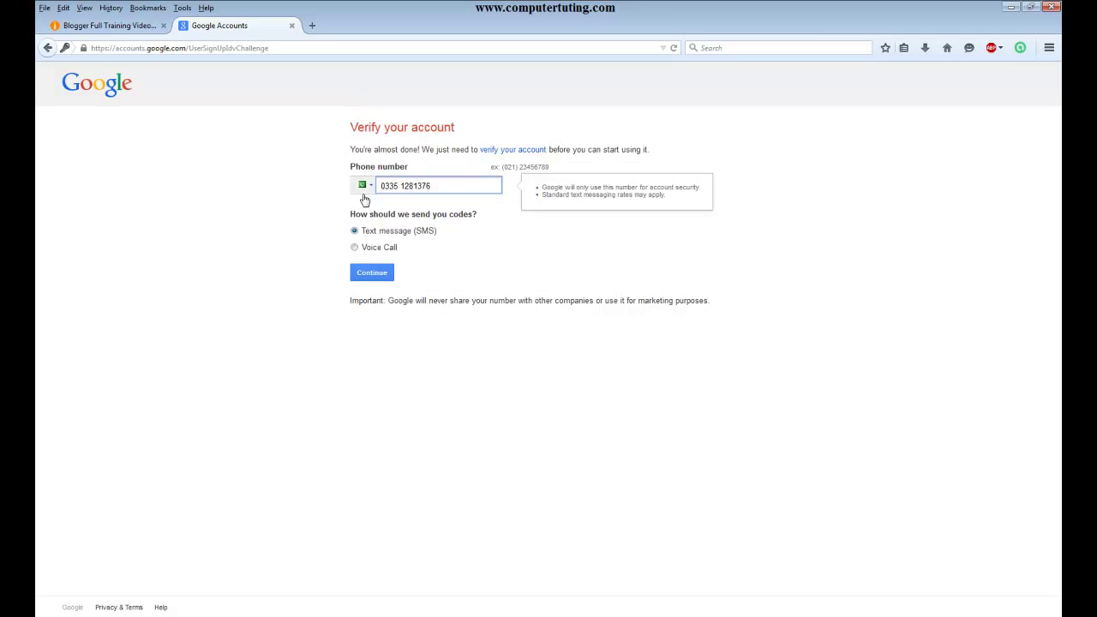
- Request a phone verification code and submit the received code
{"action": "left_click", "coordinate": [377, 250]}
{"action": "left_click", "coordinate": [484, 182]}
{"action": "left_click", "coordinate": [371, 271]}
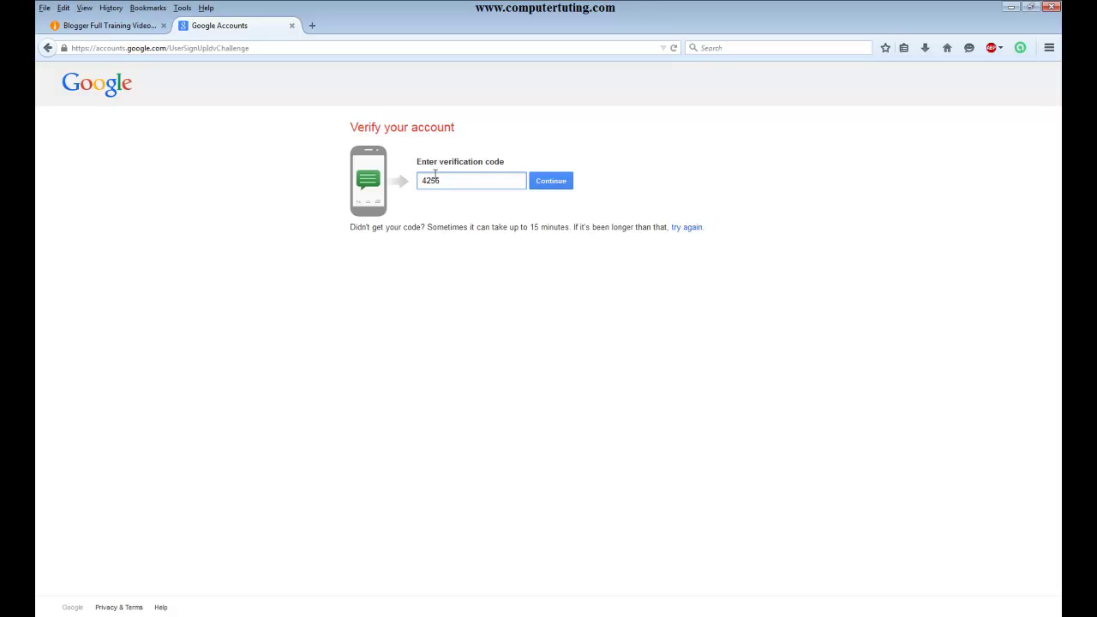
{"action": "left_click", "coordinate": [541, 181]}
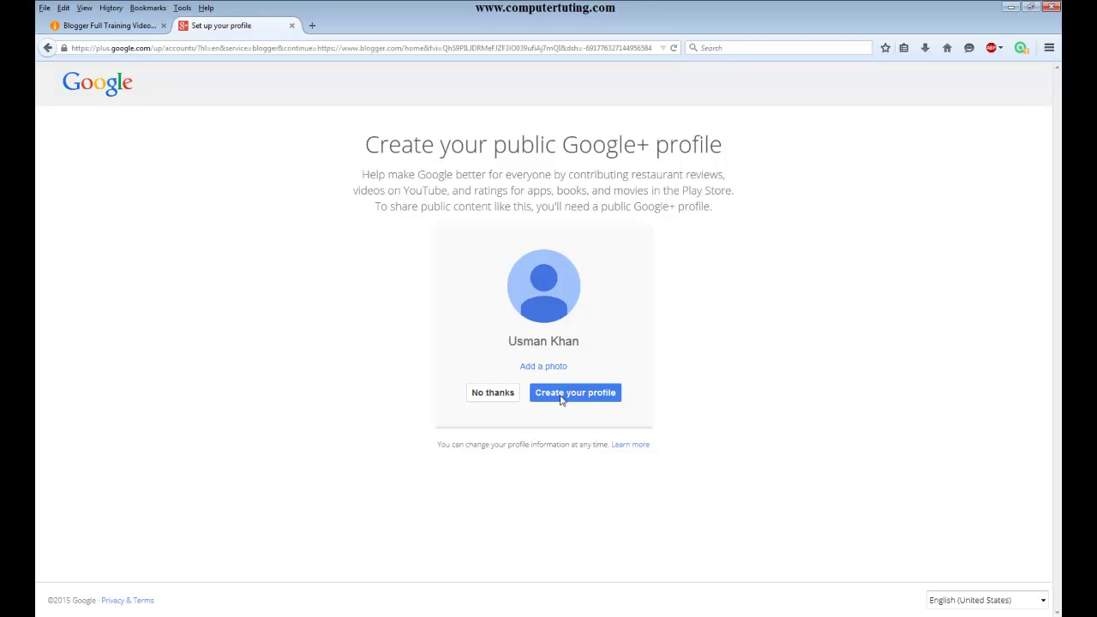
- Decline the Google+ profile with No thanks and go Back to Blogger
{"action": "left_click", "coordinate": [490, 392]}
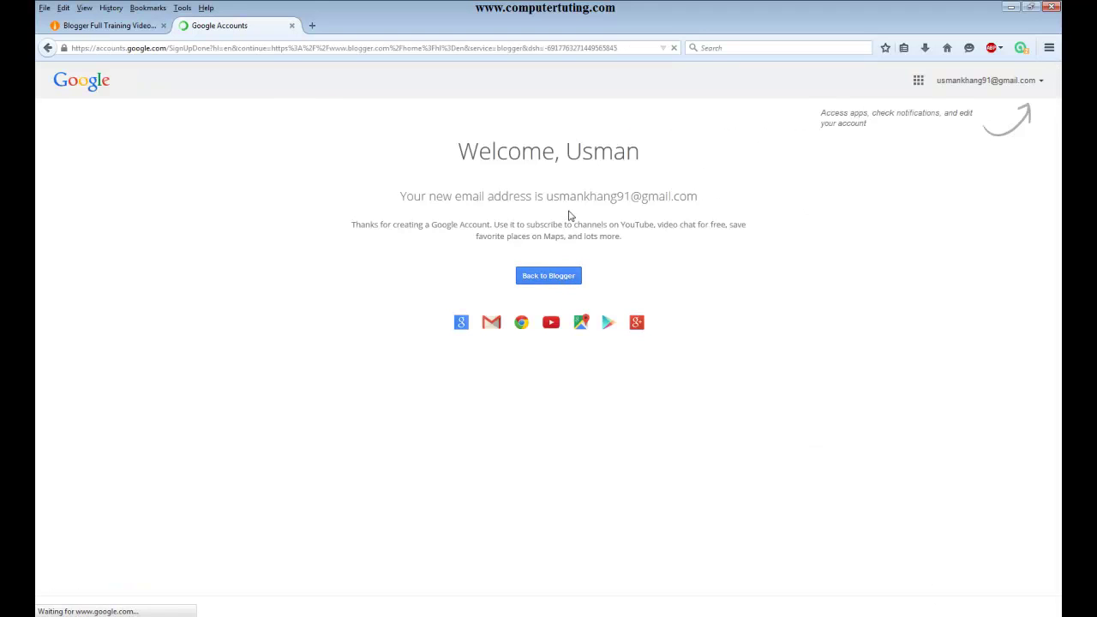
{"action": "left_click", "coordinate": [552, 279]}
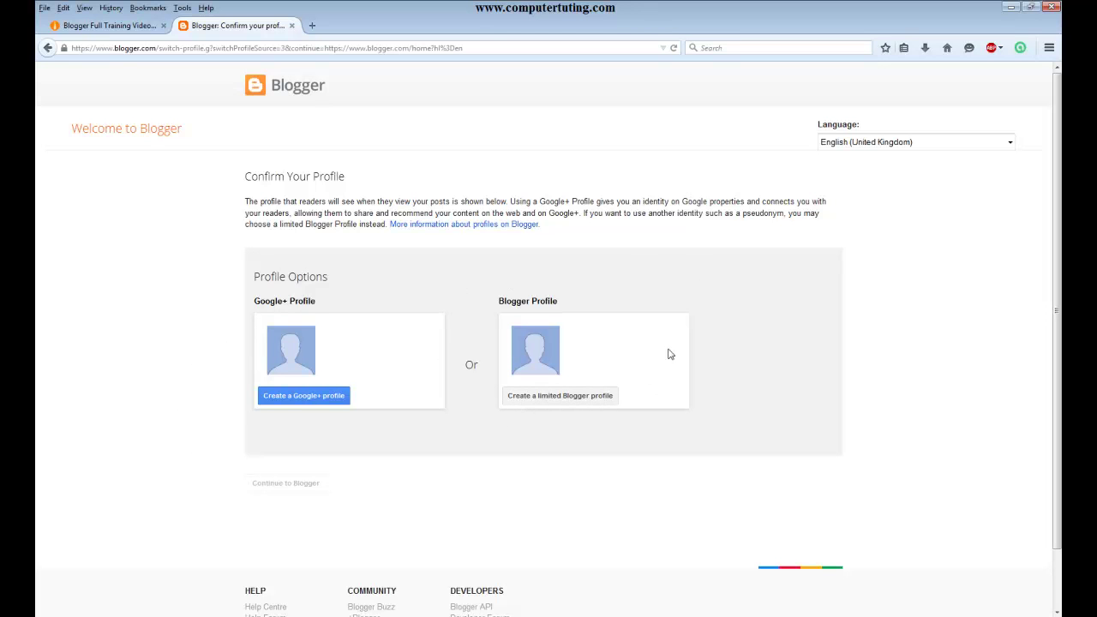
- Choose a limited Blogger profile, focus Display Name, then open a new empty tab
{"action": "left_click", "coordinate": [565, 400]}
{"action": "left_click", "coordinate": [337, 323]}
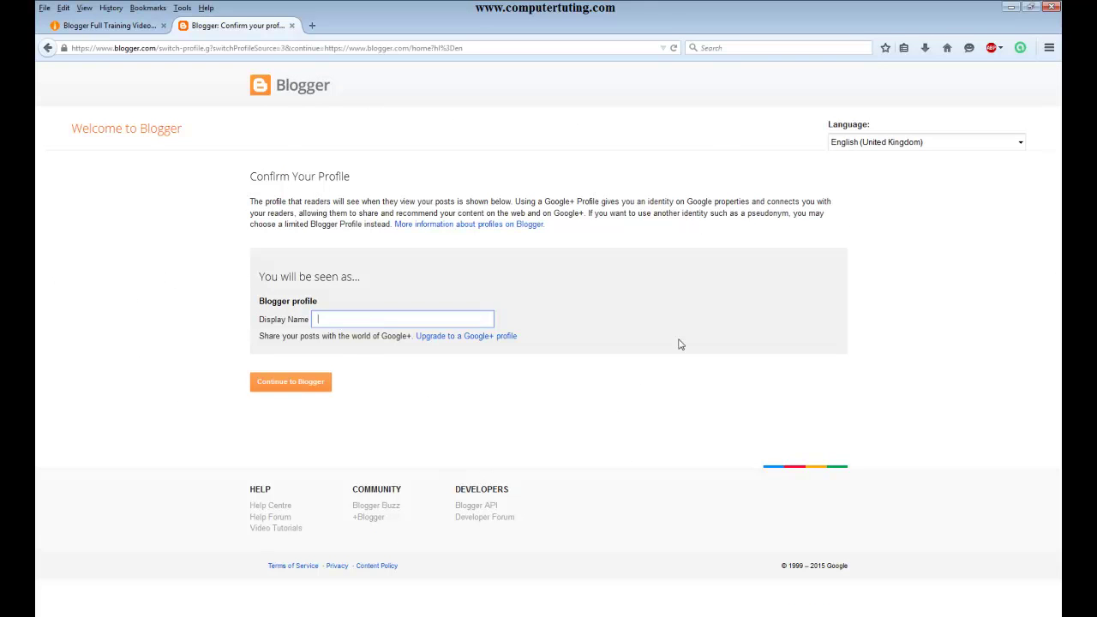
{"action": "left_click", "coordinate": [111, 26]}
{"action": "left_click", "coordinate": [252, 28]}
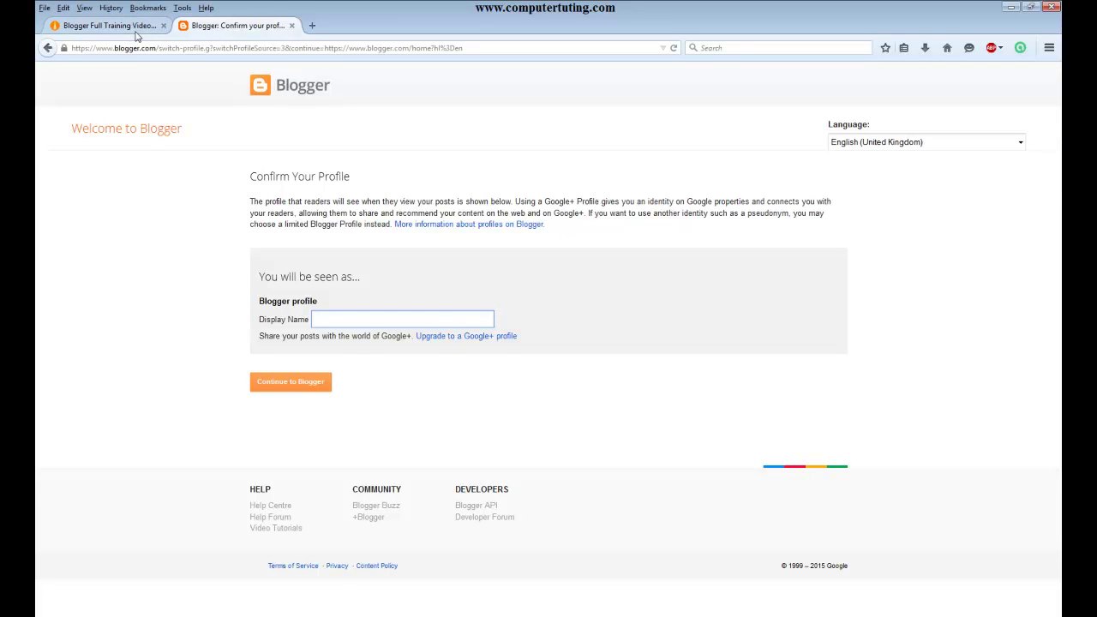
{"action": "left_click", "coordinate": [312, 25]}
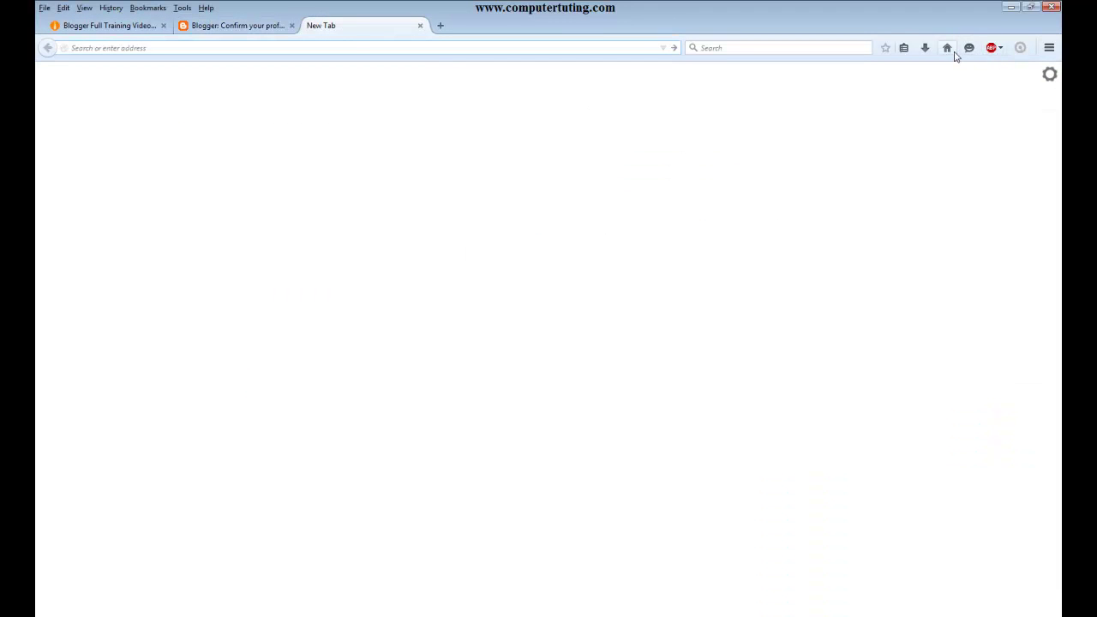
- On the Google home page, locate Blogger under More in the apps grid, then close that tab
{"action": "left_click", "coordinate": [948, 48]}
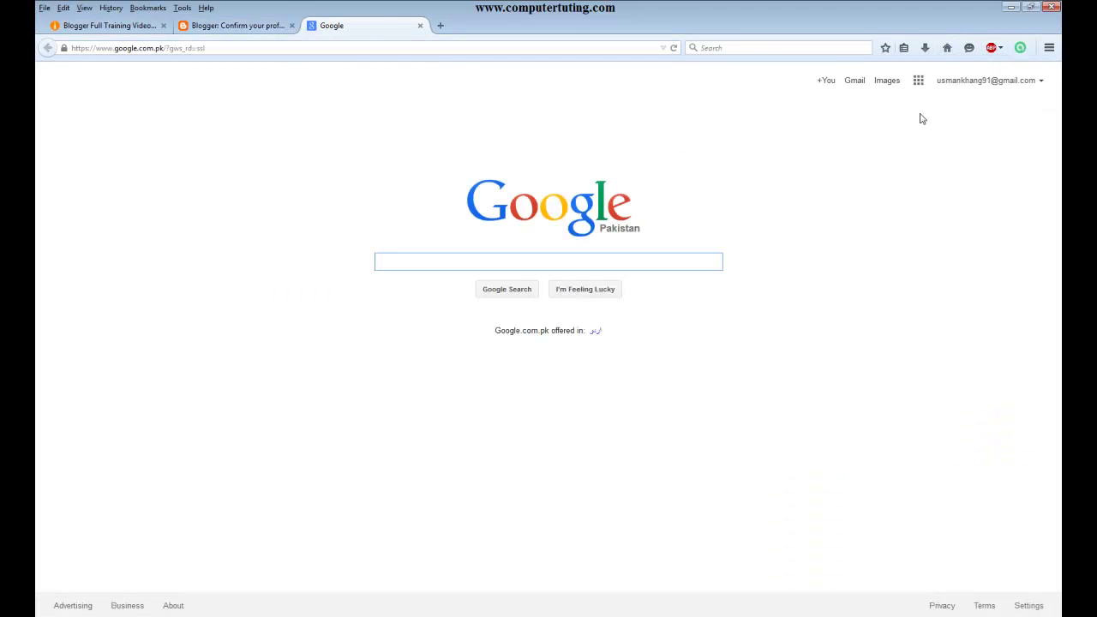
{"action": "left_click", "coordinate": [918, 81]}
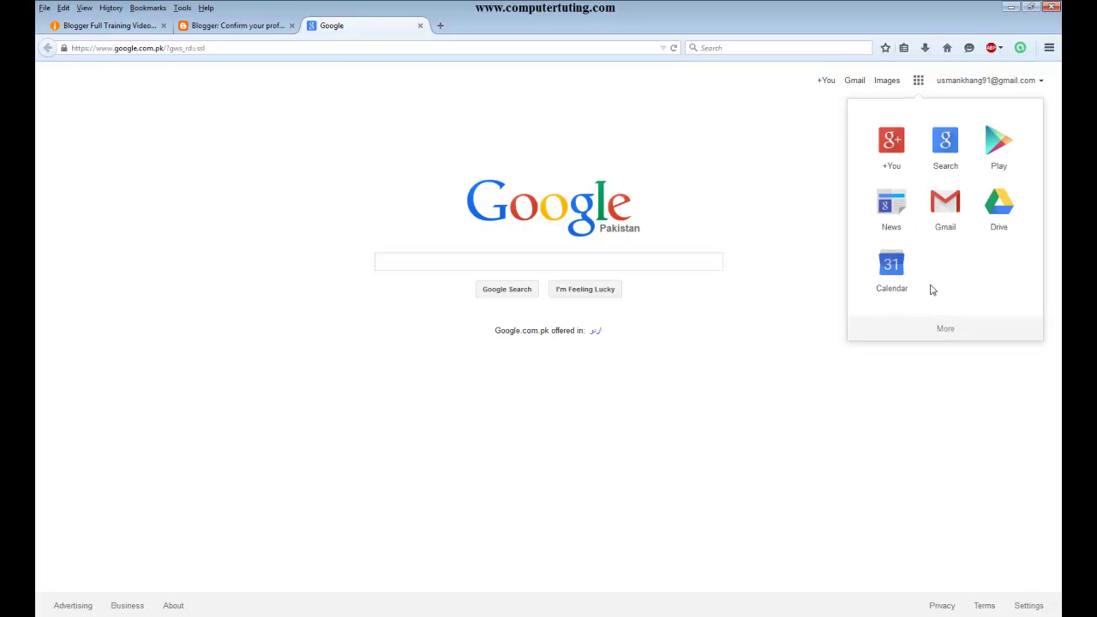
{"action": "left_click", "coordinate": [944, 329]}
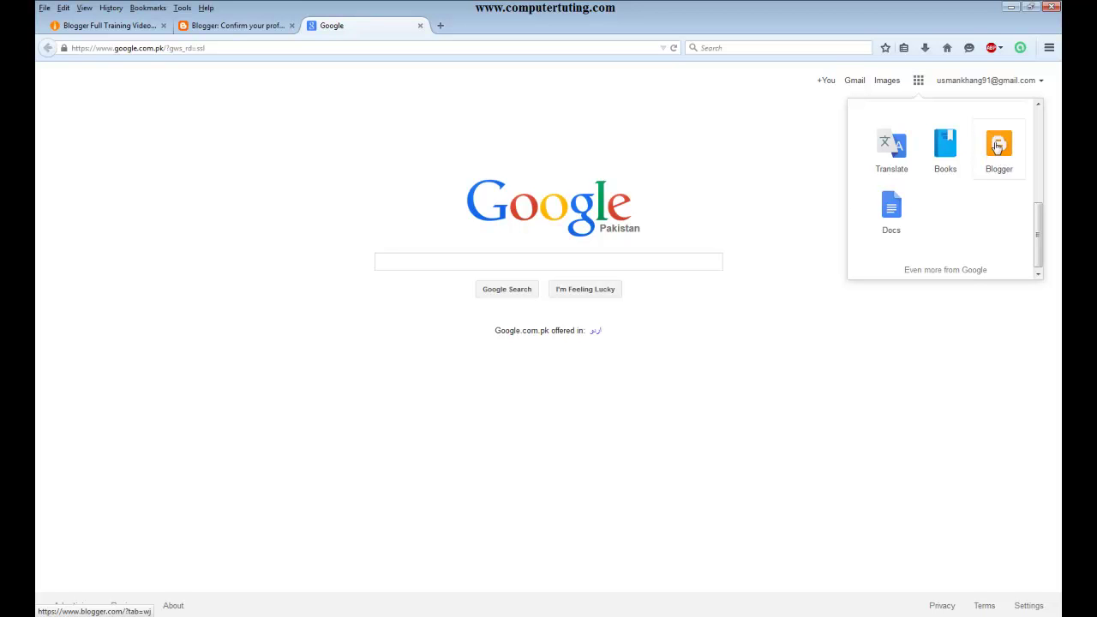
{"action": "left_click", "coordinate": [420, 25]}
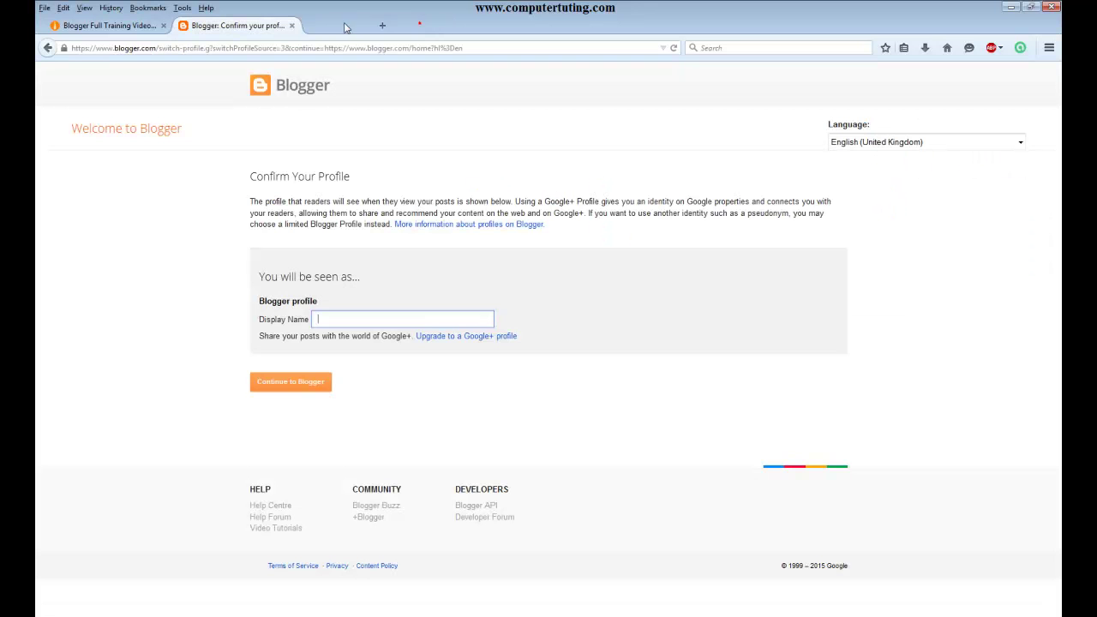
- Return to the 'Blogger Full Training Video Urdu and Hindi' article tab and scroll through it
{"action": "left_click", "coordinate": [107, 25]}
{"action": "scroll", "coordinate": [511, 342], "scroll_direction": "down", "scroll_amount": 3}
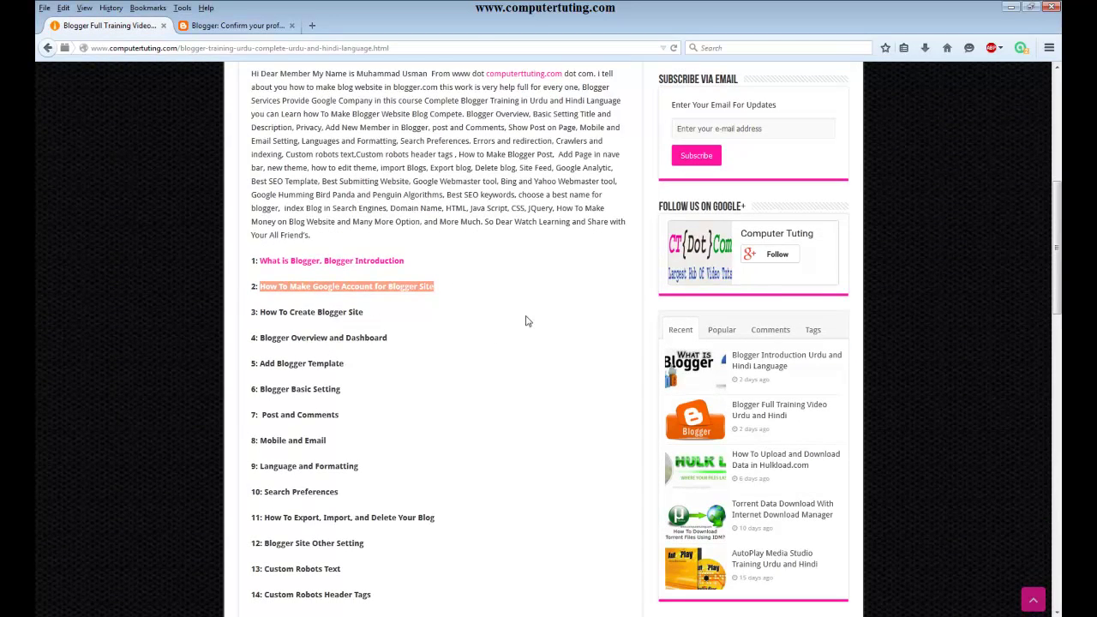
{"action": "scroll", "coordinate": [495, 346], "scroll_direction": "up", "scroll_amount": 2}
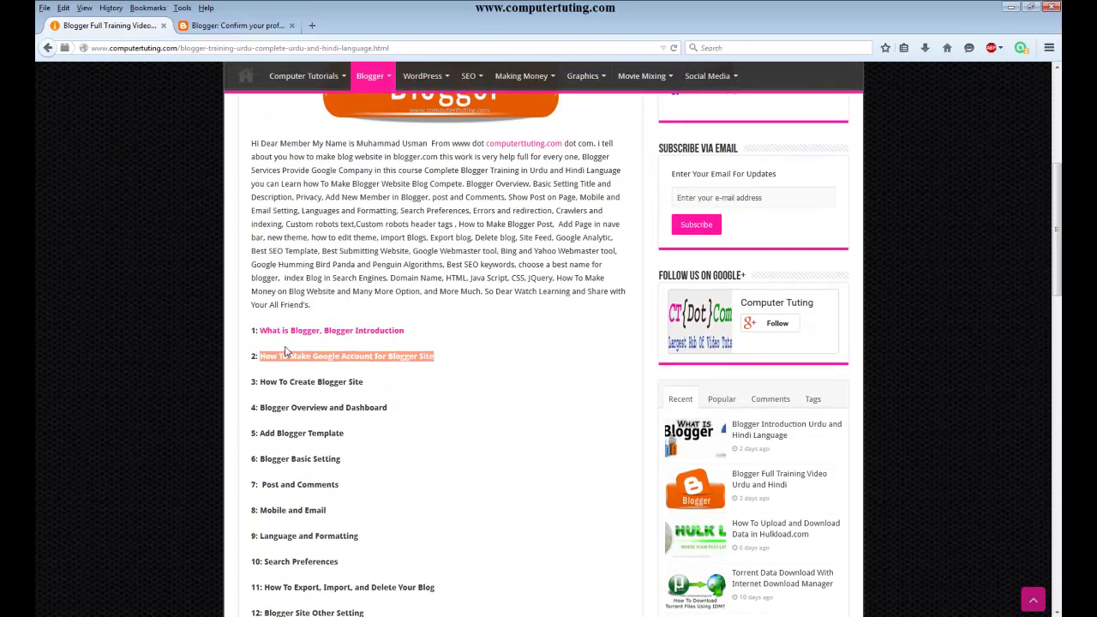
{"action": "scroll", "coordinate": [346, 381], "scroll_direction": "up", "scroll_amount": 8}
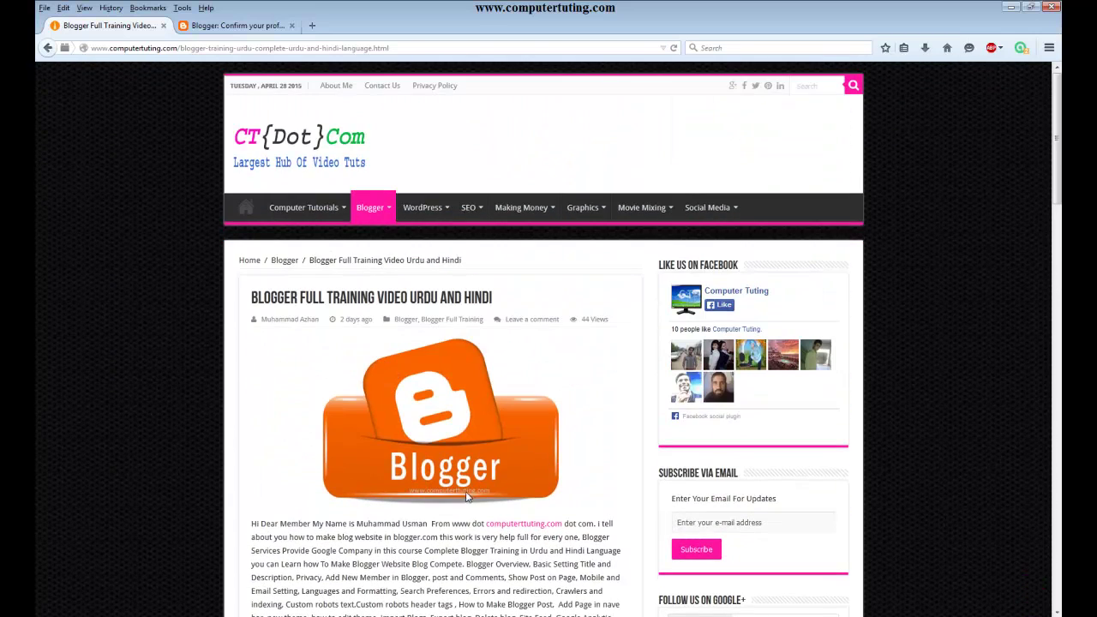
{"action": "scroll", "coordinate": [489, 521], "scroll_direction": "down", "scroll_amount": 7}
{"action": "scroll", "coordinate": [489, 521], "scroll_direction": "up", "scroll_amount": 7}
{"action": "scroll", "coordinate": [765, 499], "scroll_direction": "down", "scroll_amount": 2}
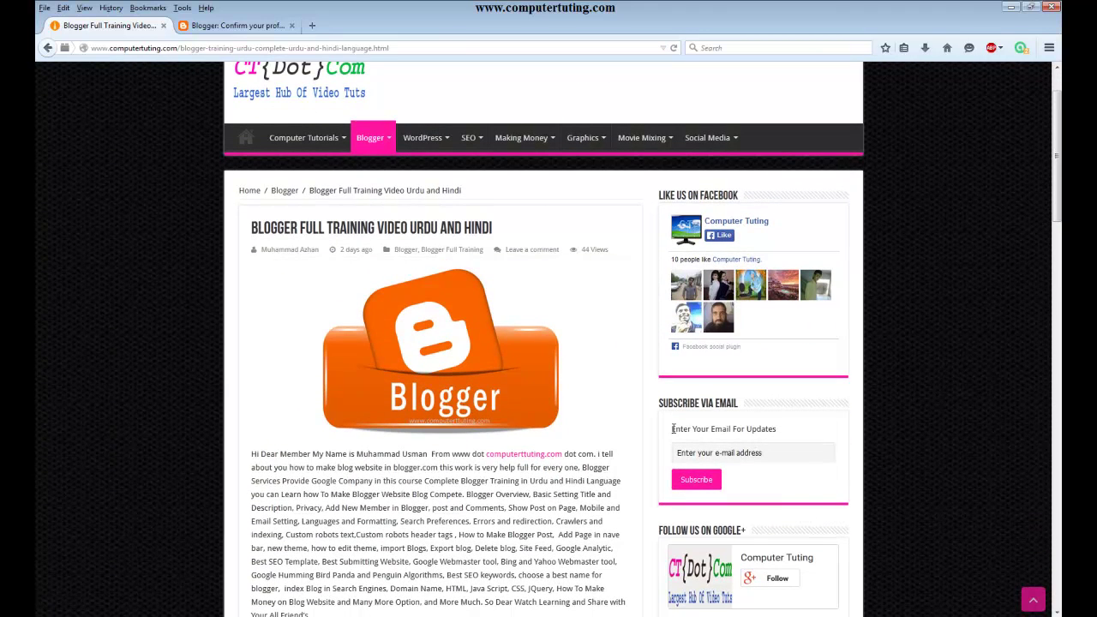
- Submit the site's email subscription box, then scroll down to the article's numbered lesson list
{"action": "left_click", "coordinate": [707, 452]}
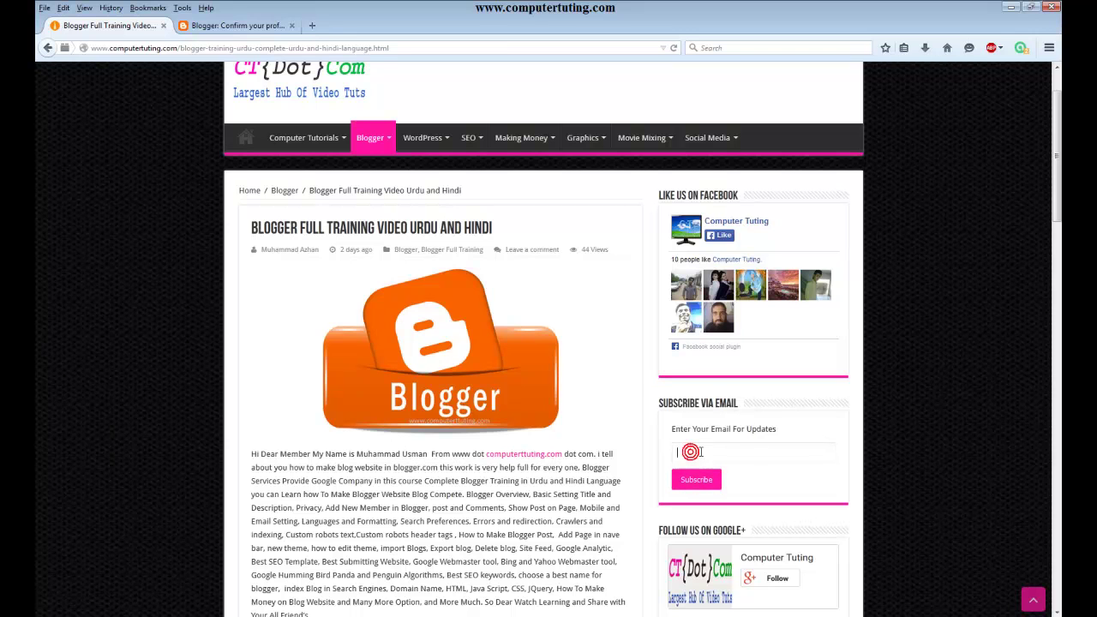
{"action": "left_click", "coordinate": [696, 482]}
{"action": "scroll", "coordinate": [722, 383], "scroll_direction": "up", "scroll_amount": 2}
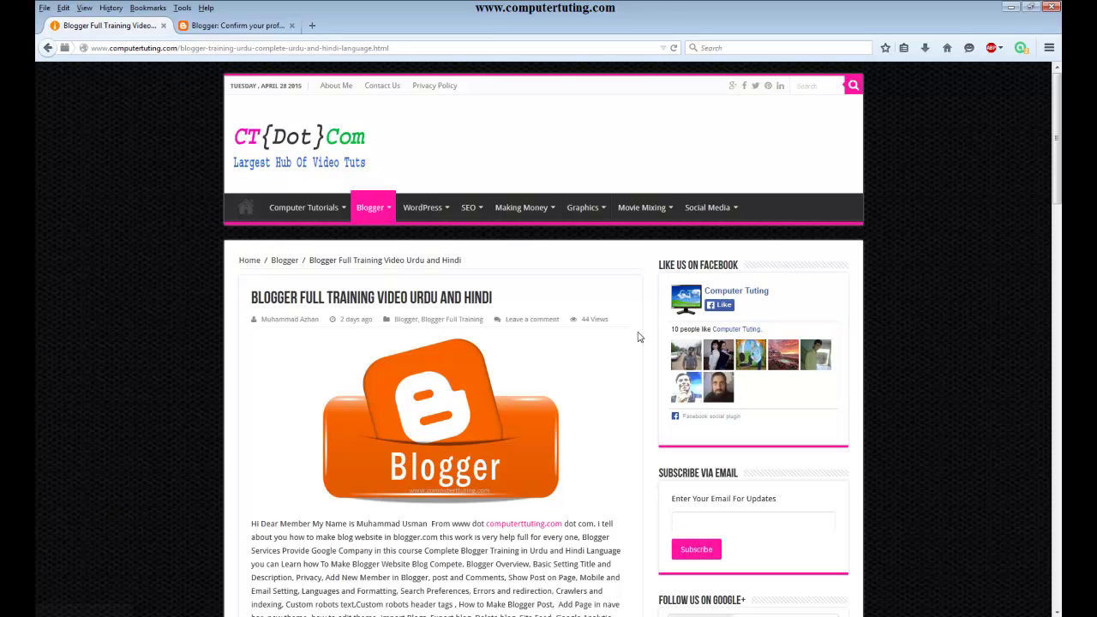
{"action": "scroll", "coordinate": [617, 372], "scroll_direction": "down", "scroll_amount": 3}
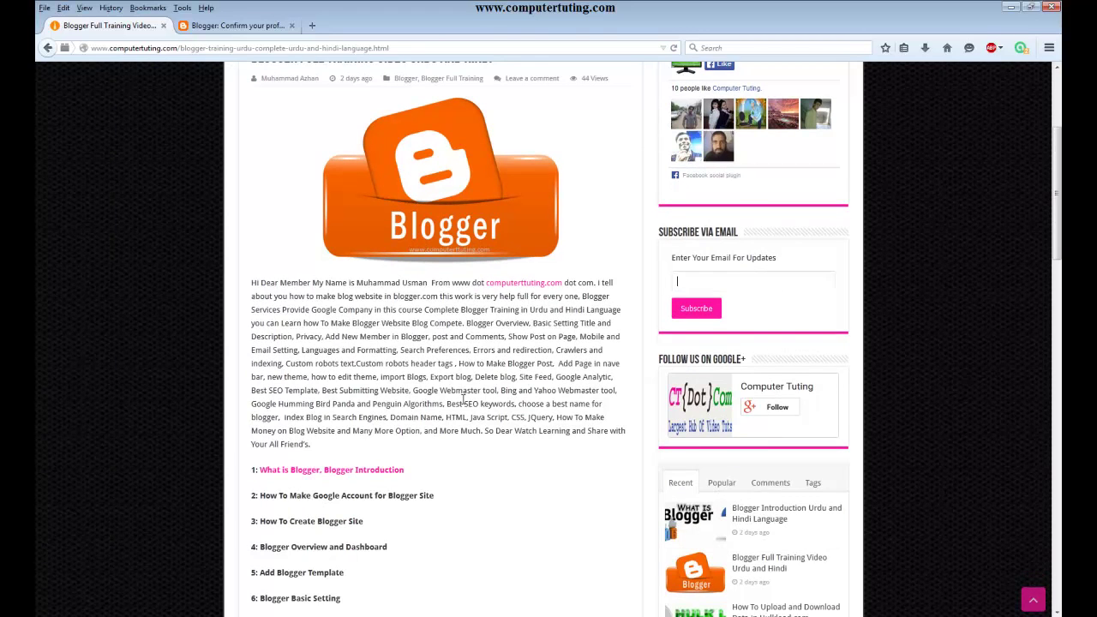
{"action": "scroll", "coordinate": [469, 377], "scroll_direction": "down", "scroll_amount": 3}
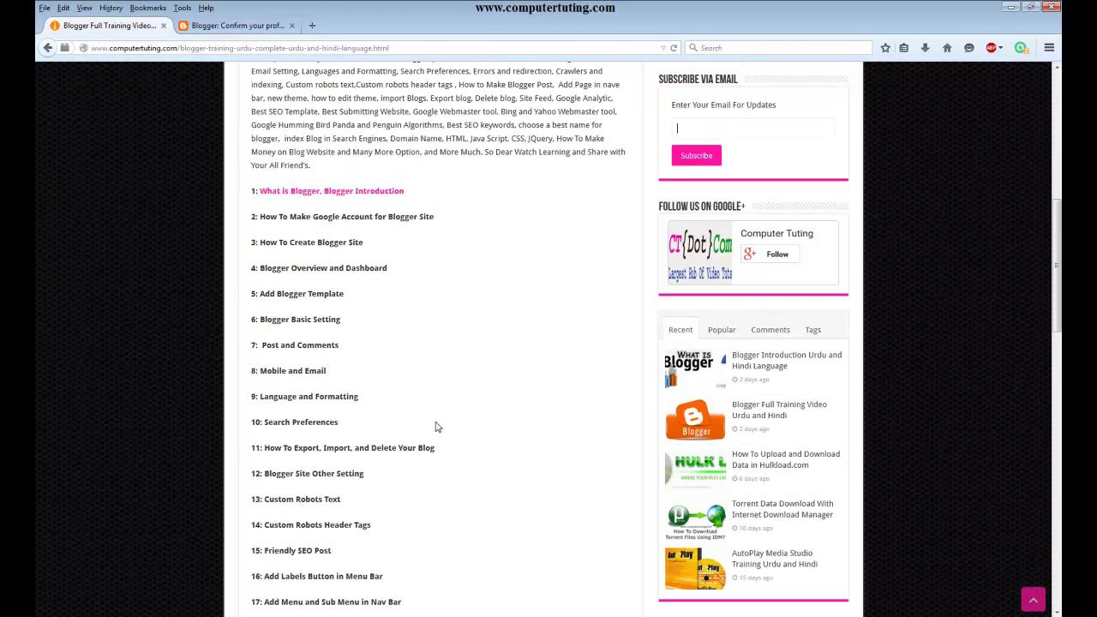